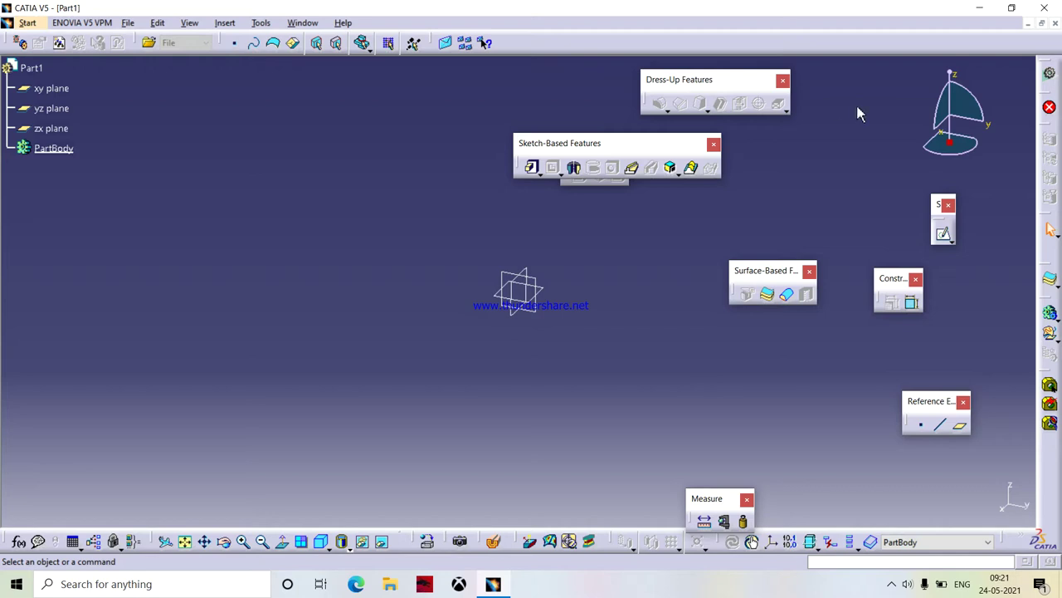
Rearrange the Sketch-Based Features and Dress-Up Features toolbars around the workspace and close the small toolbar hidden behind them
scroll(857, 114, up, 2)
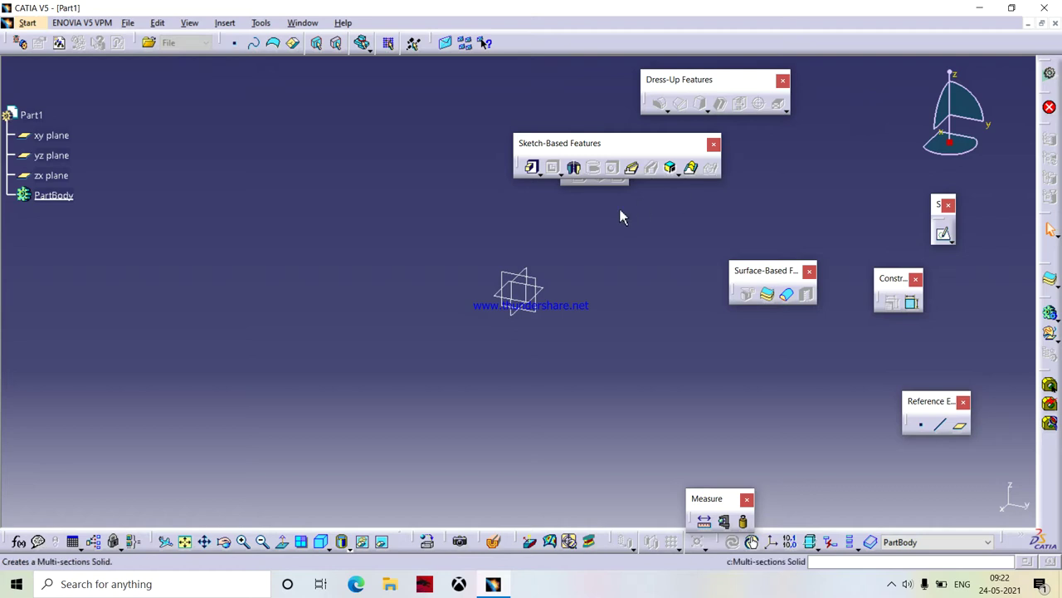
mouse_move(633, 145)
mouse_down()
mouse_move(487, 132)
mouse_move(479, 119)
mouse_up()
drag(581, 152, 587, 155)
click(621, 153)
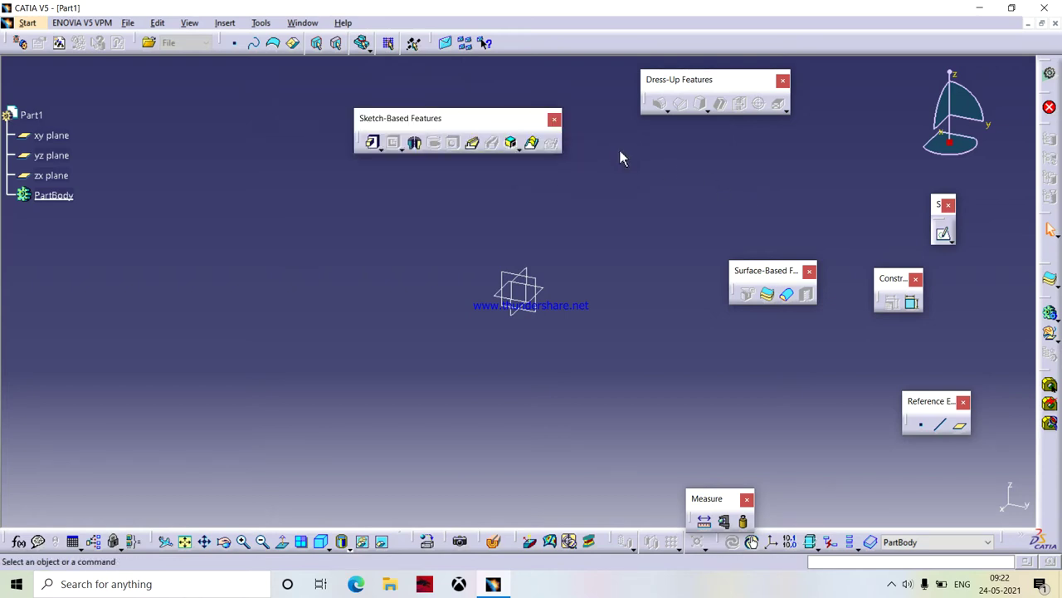
drag(726, 82, 340, 217)
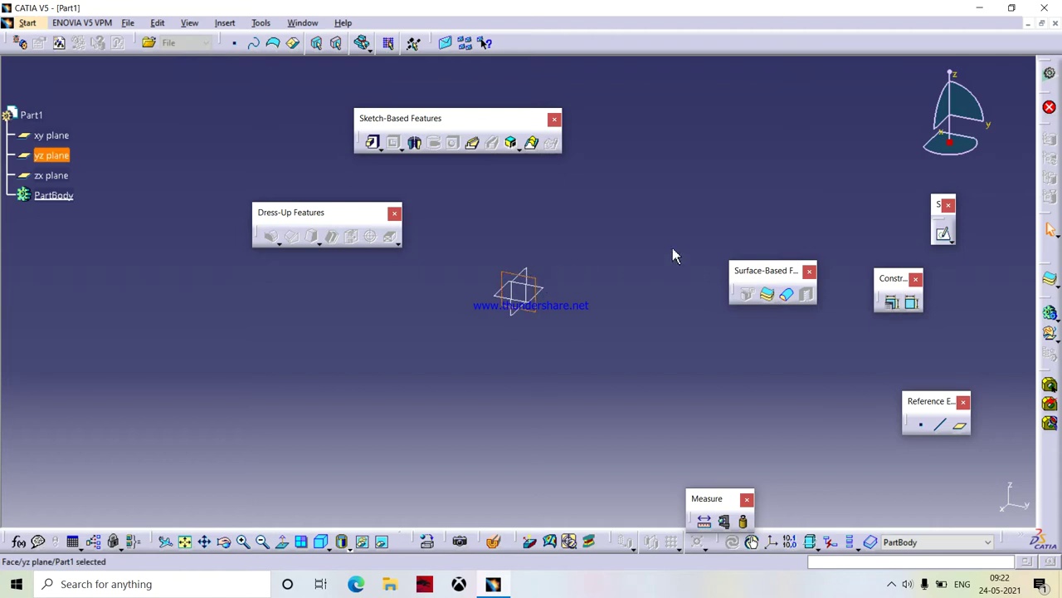
Sketch a rectangle on the yz plane enclosing the origin, extending farther along positive H, and exit the sketch
click(938, 235)
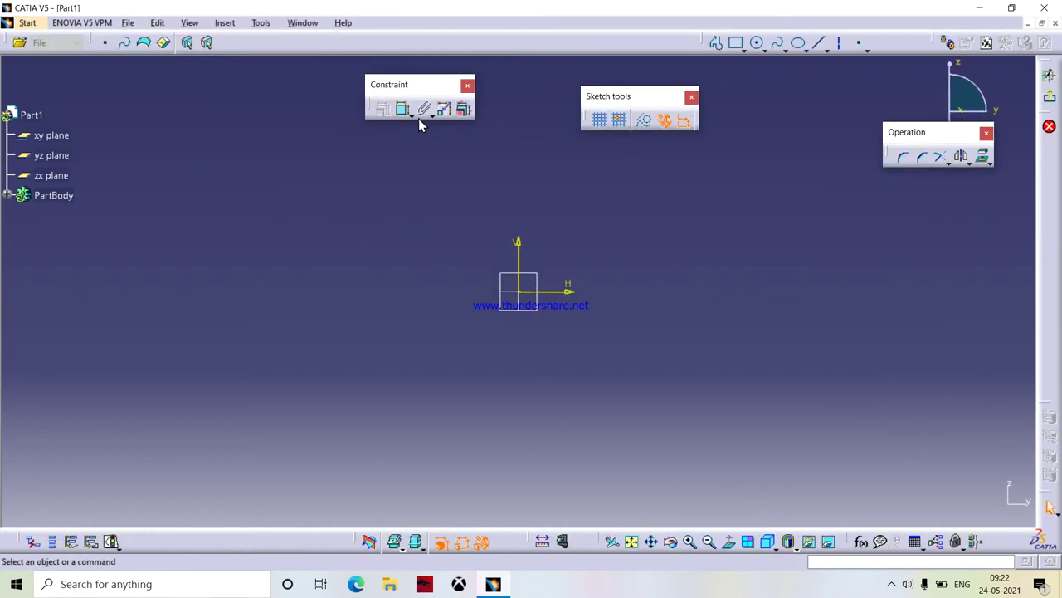
click(739, 46)
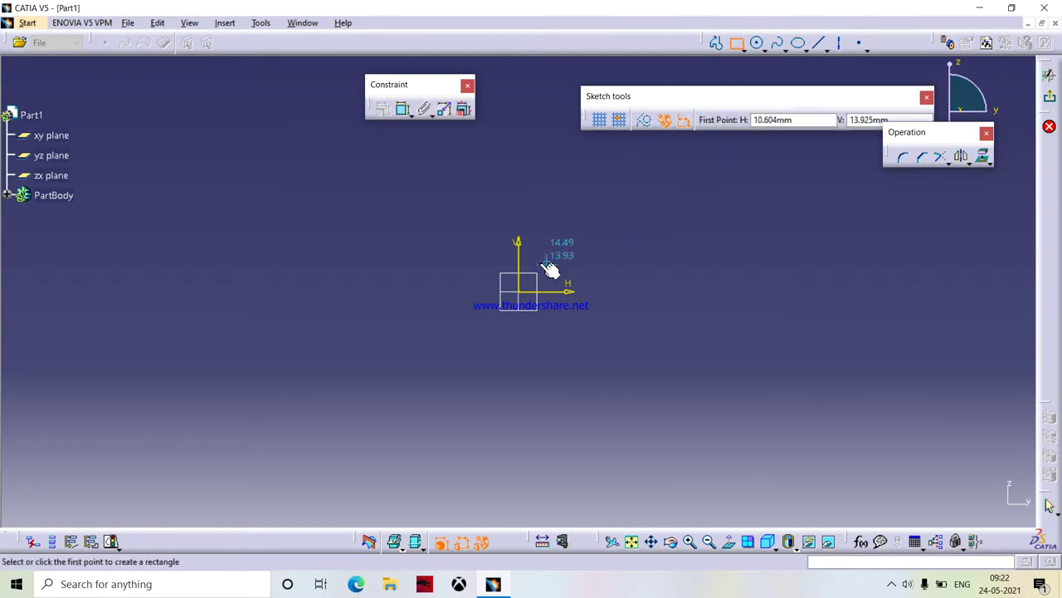
click(437, 227)
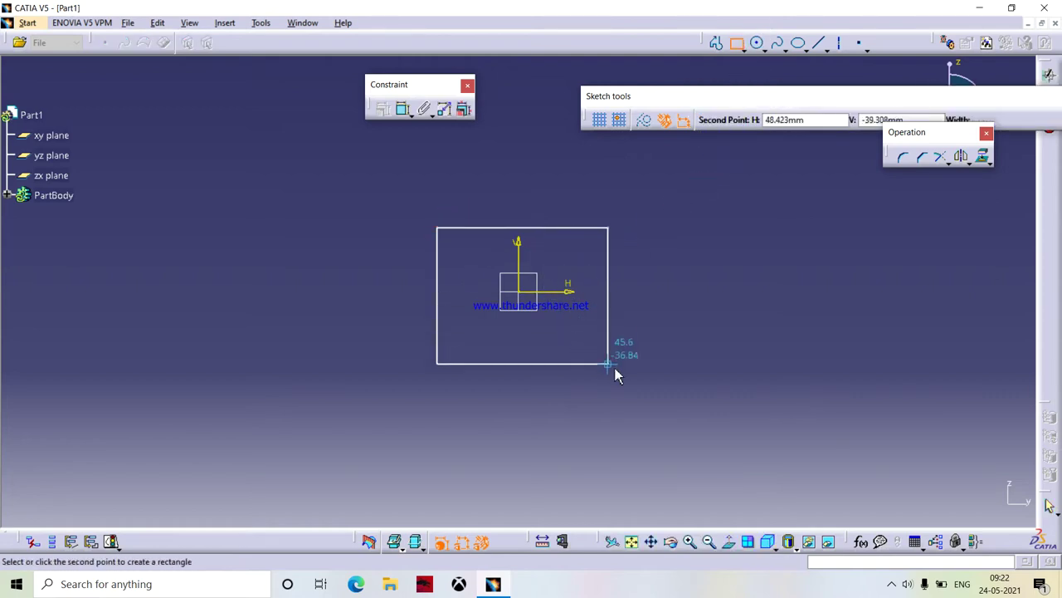
click(720, 379)
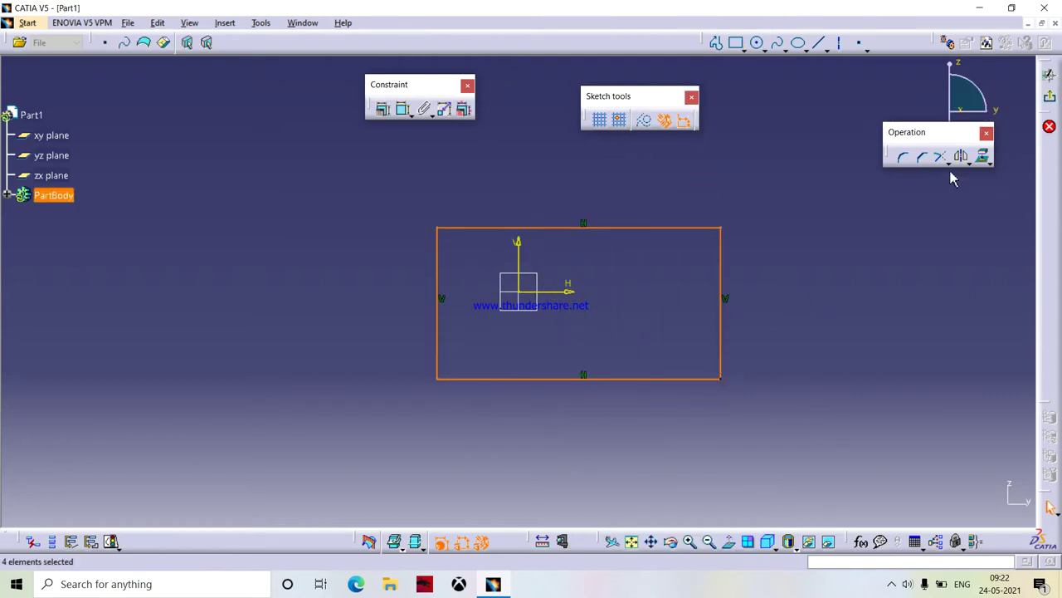
click(1049, 97)
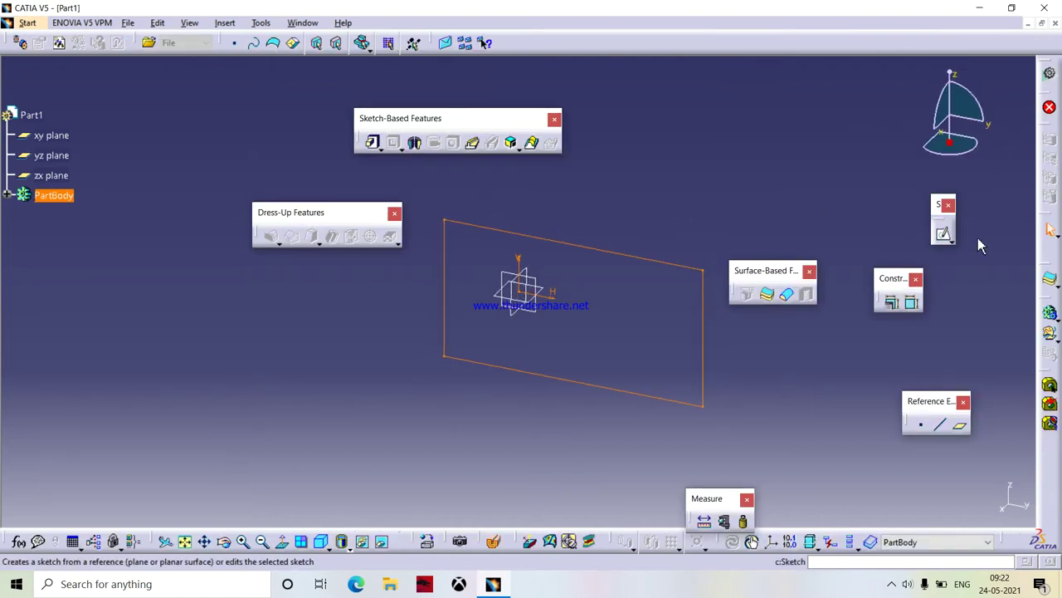
Extrude the rectangle as a Pad with a 20 mm length and mirrored extent
click(372, 142)
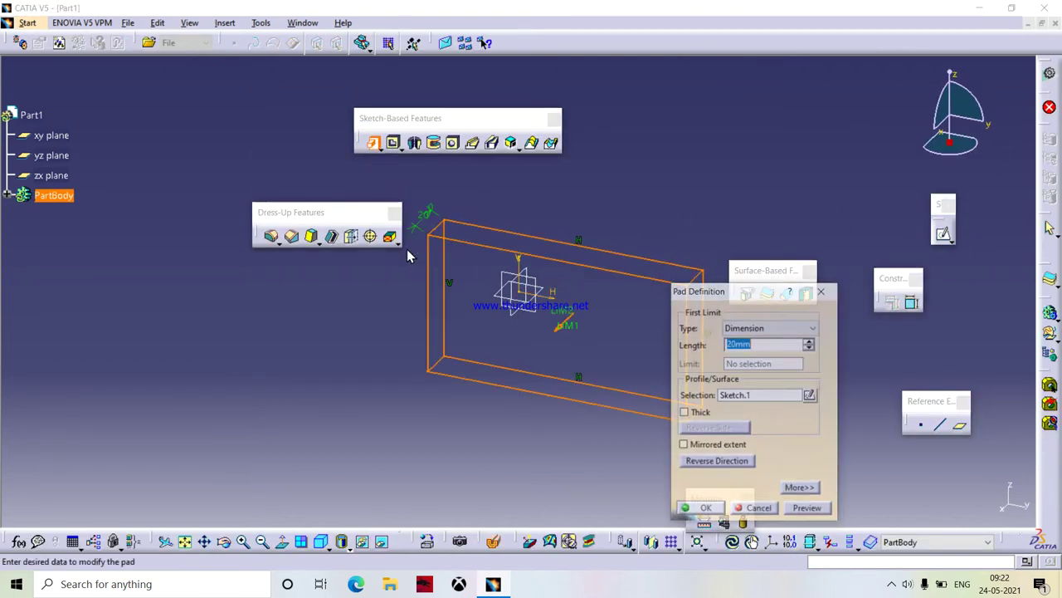
click(682, 447)
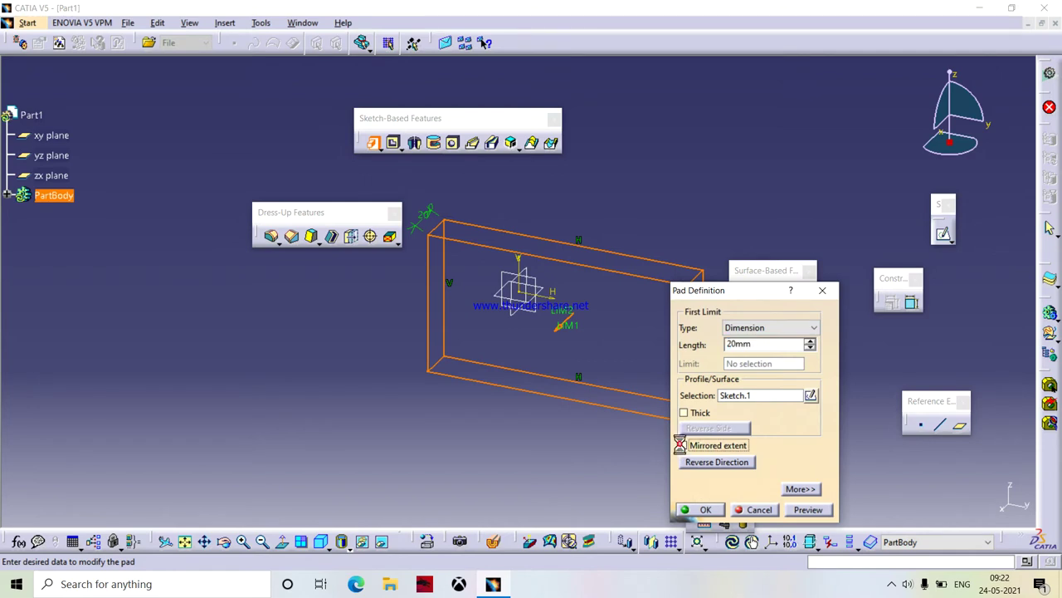
click(703, 510)
middle_drag(581, 446, 578, 282)
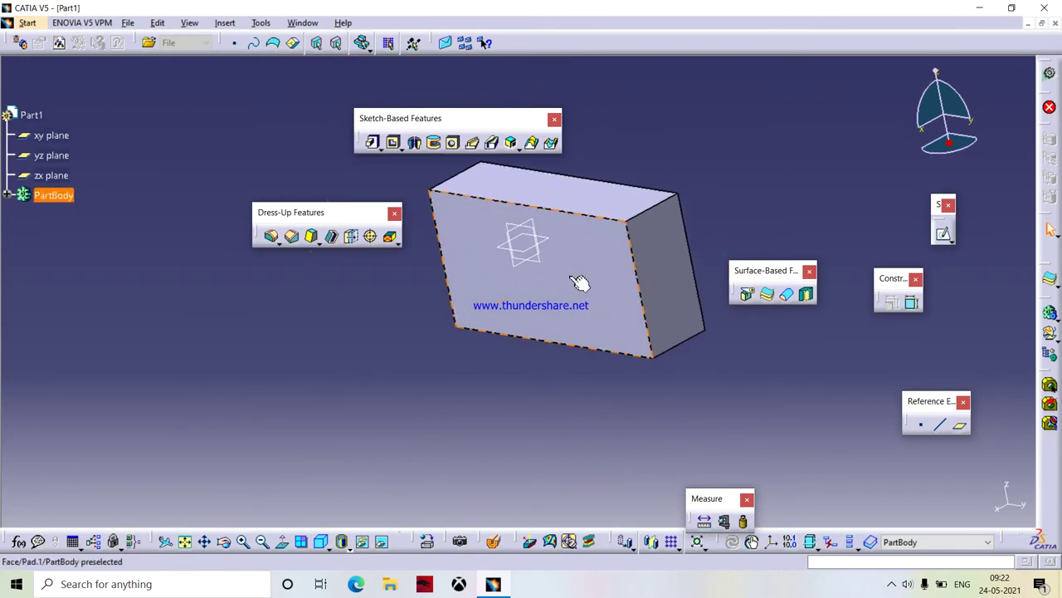
Apply a 5 mm edge fillet to the vertical edge between the block's large front face and its end face
click(273, 238)
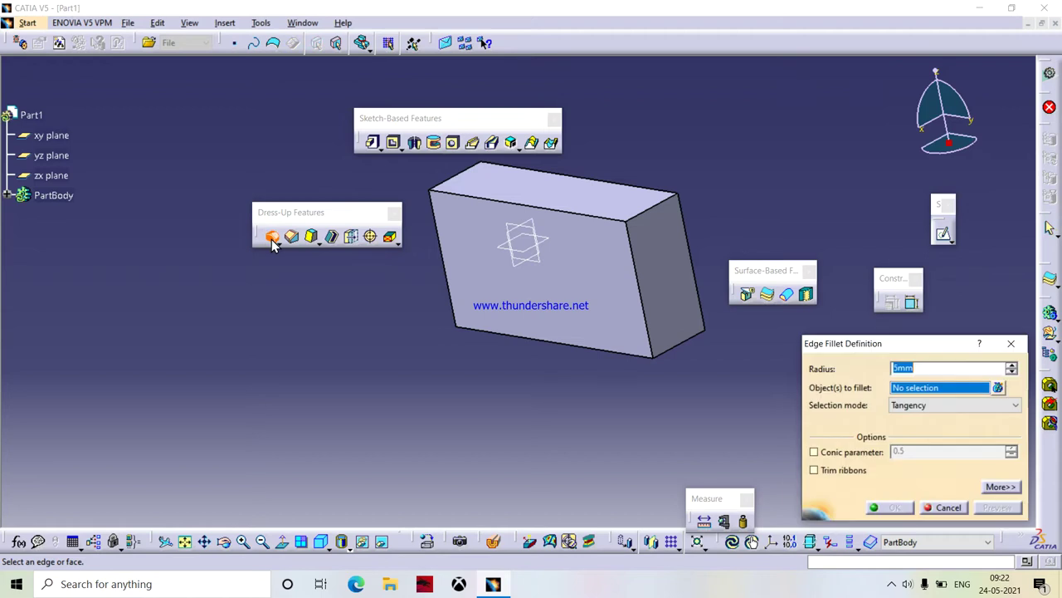
click(644, 317)
click(886, 515)
middle_drag(735, 415, 676, 277)
click(615, 174)
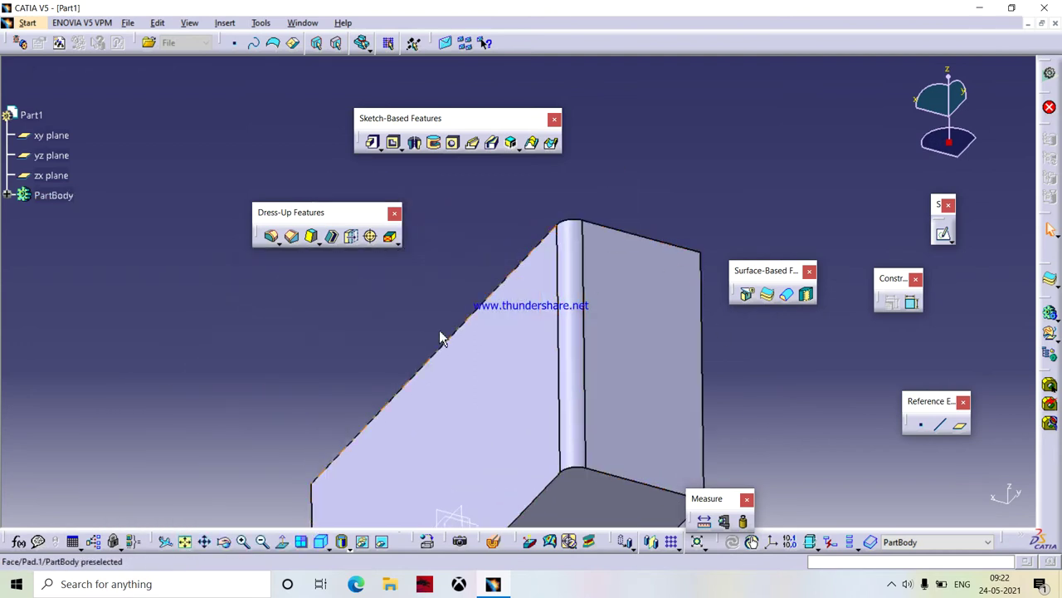
Start a second 5 mm edge fillet on the remaining sharp vertical edge of the filleted end face
click(272, 236)
middle_drag(576, 387, 708, 429)
click(636, 424)
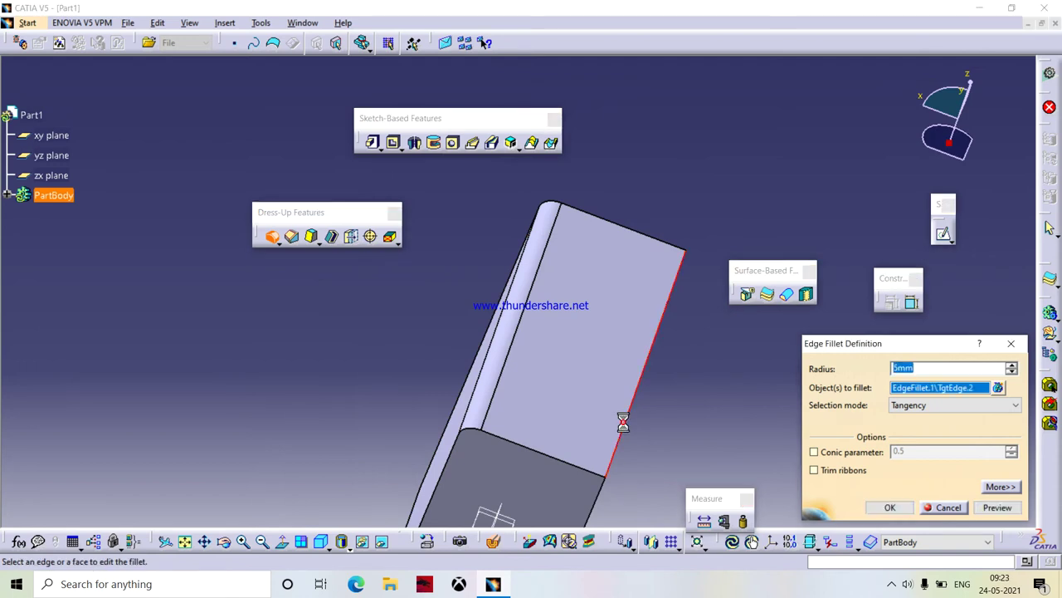
Try adding the end face's upper and lower edges to the fillet, and remove both from the fillet objects list
click(547, 455)
click(645, 243)
middle_drag(470, 456, 487, 487)
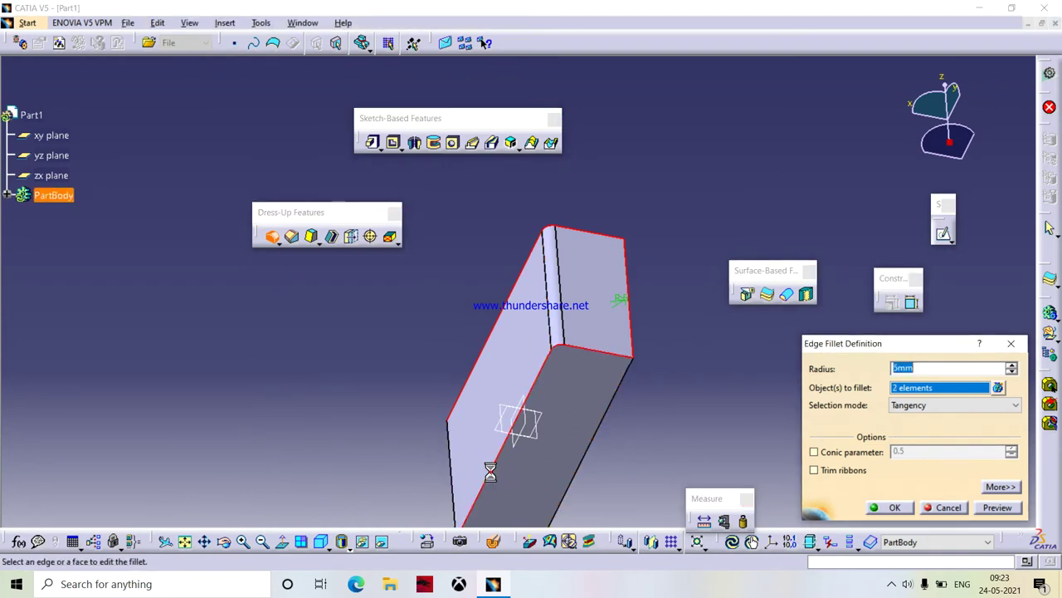
click(998, 389)
click(959, 446)
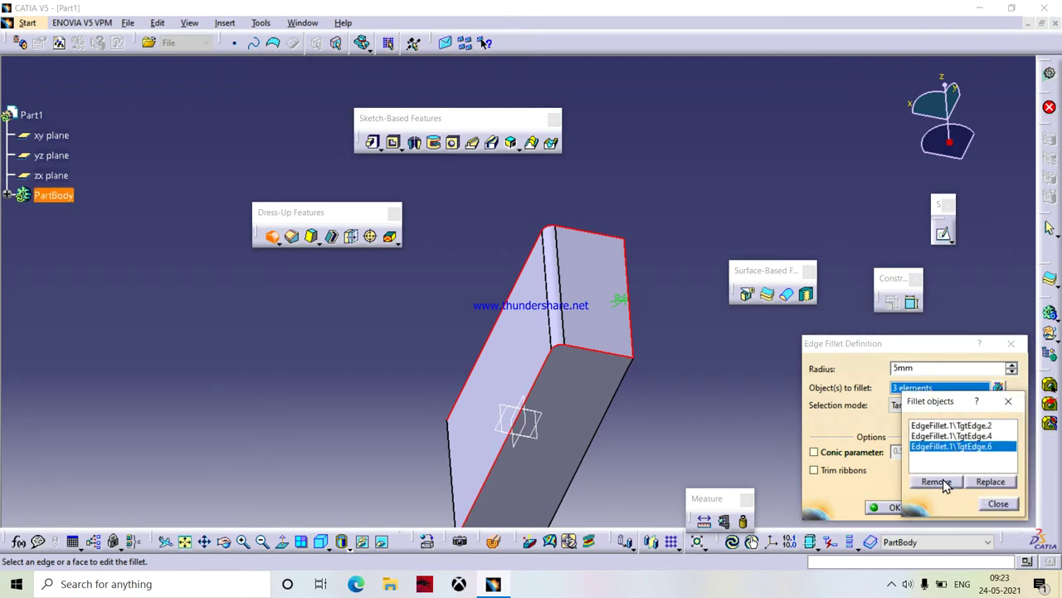
click(938, 482)
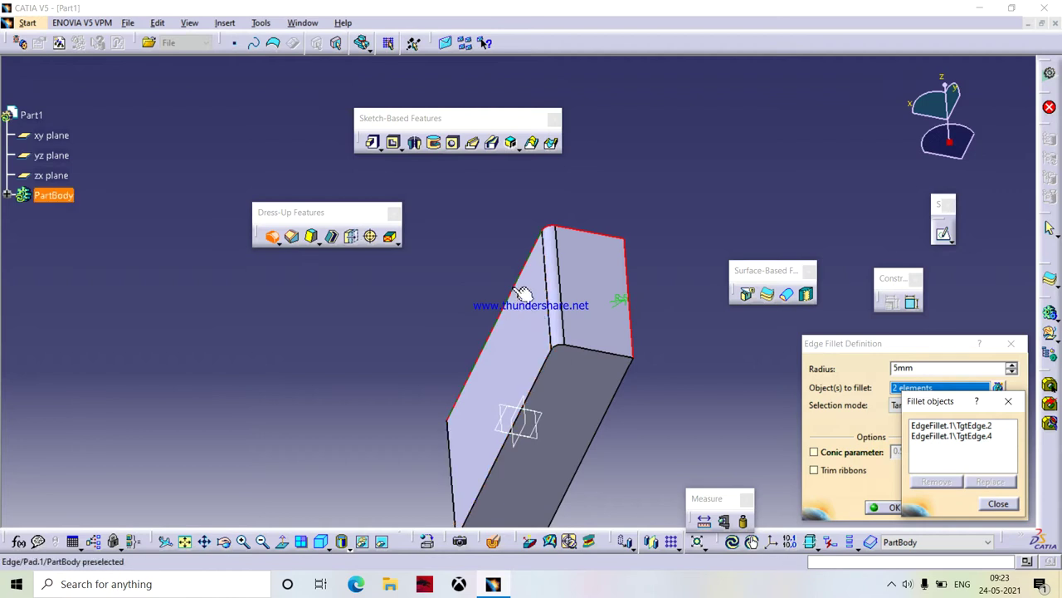
click(943, 437)
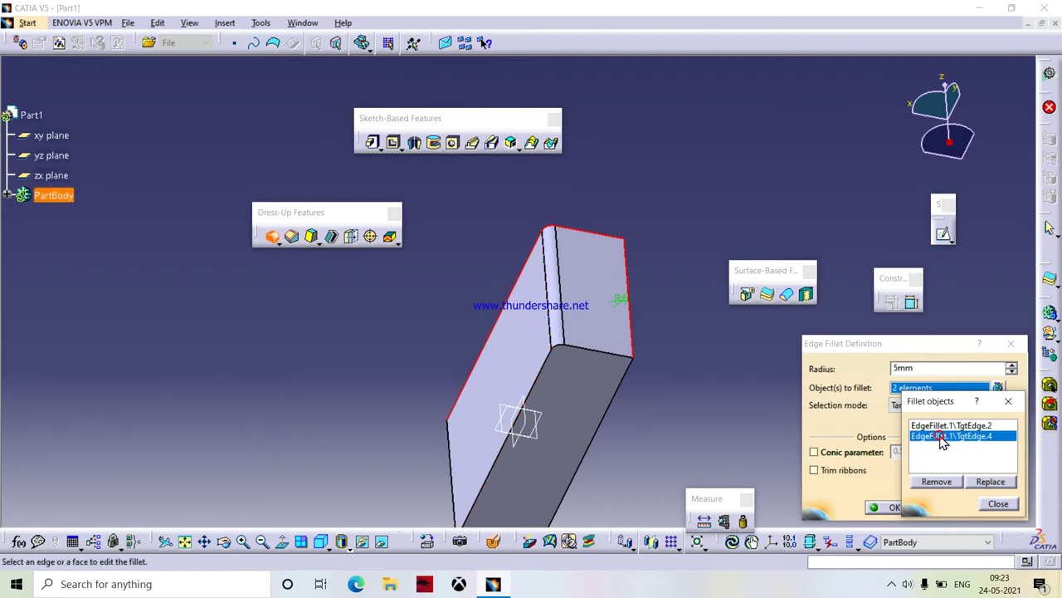
click(946, 482)
click(999, 505)
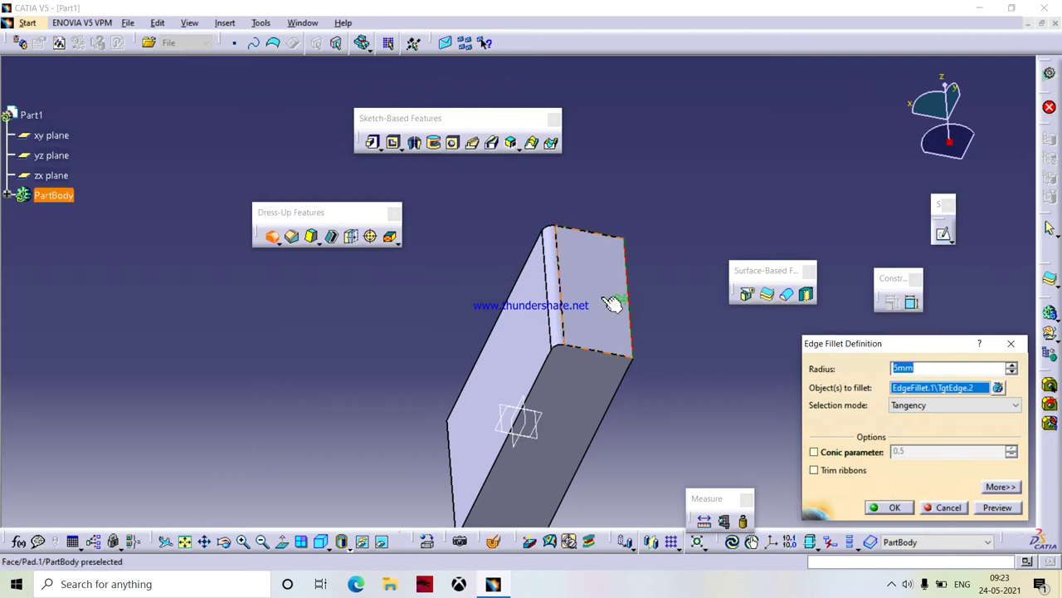
Add only the long bottom edge adjoining the selected vertical edge to the 5 mm fillet, preview it and apply it
click(607, 357)
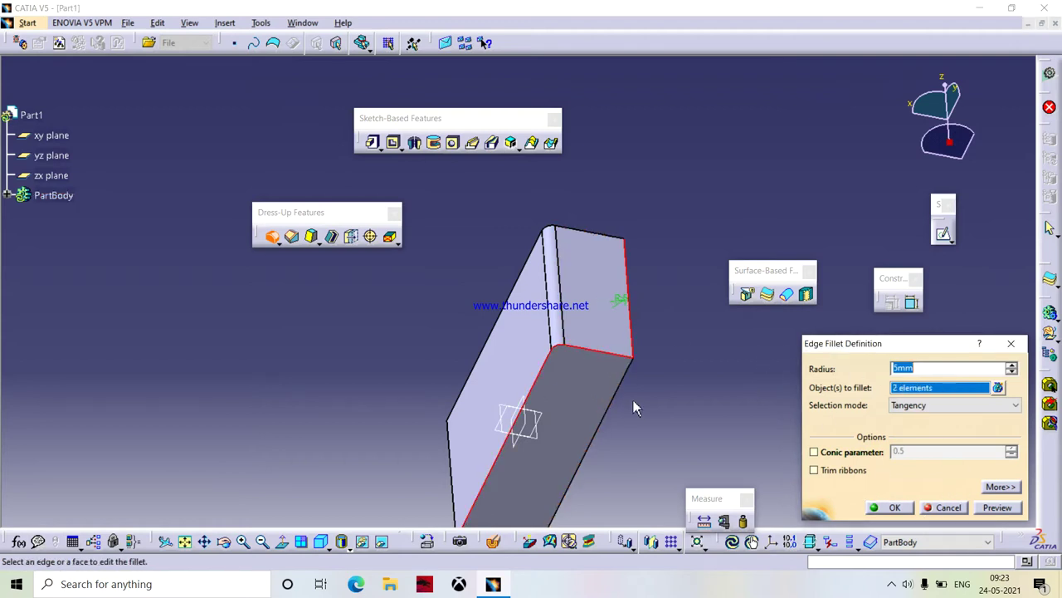
click(543, 384)
click(611, 427)
middle_drag(612, 427, 549, 431)
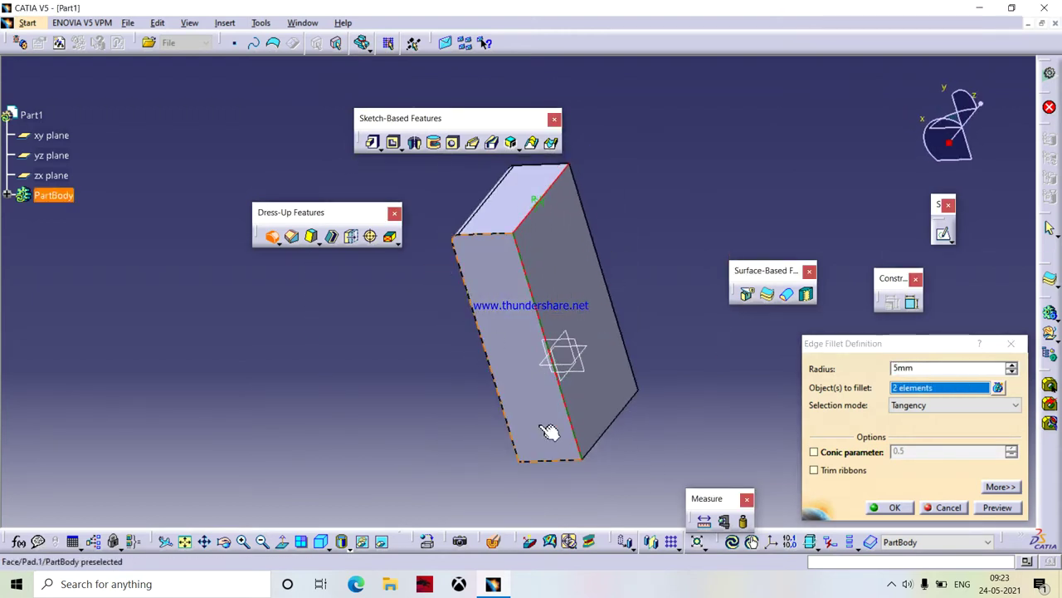
click(611, 435)
click(614, 431)
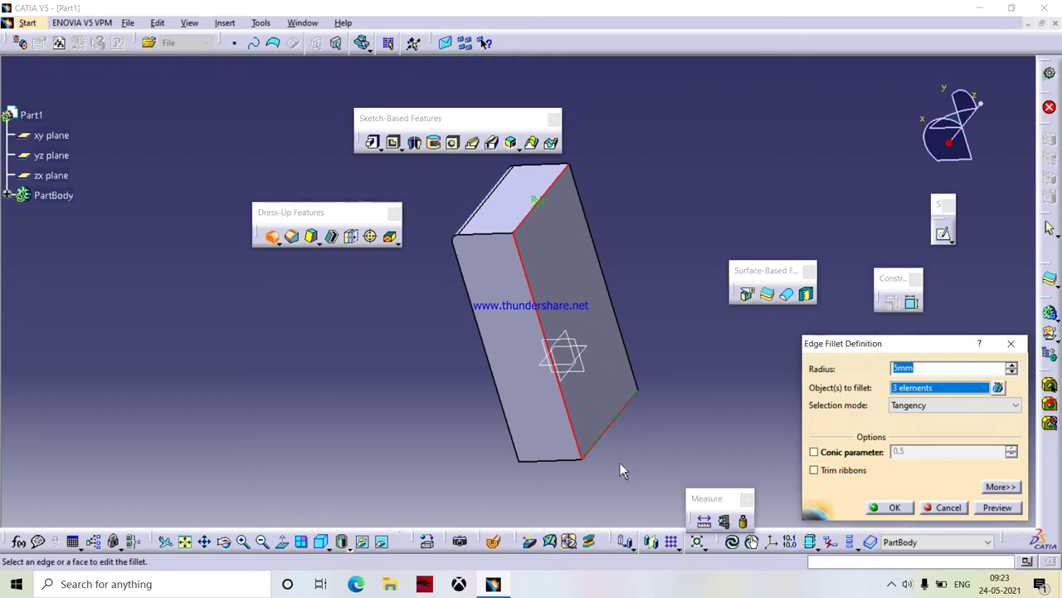
click(621, 419)
click(990, 507)
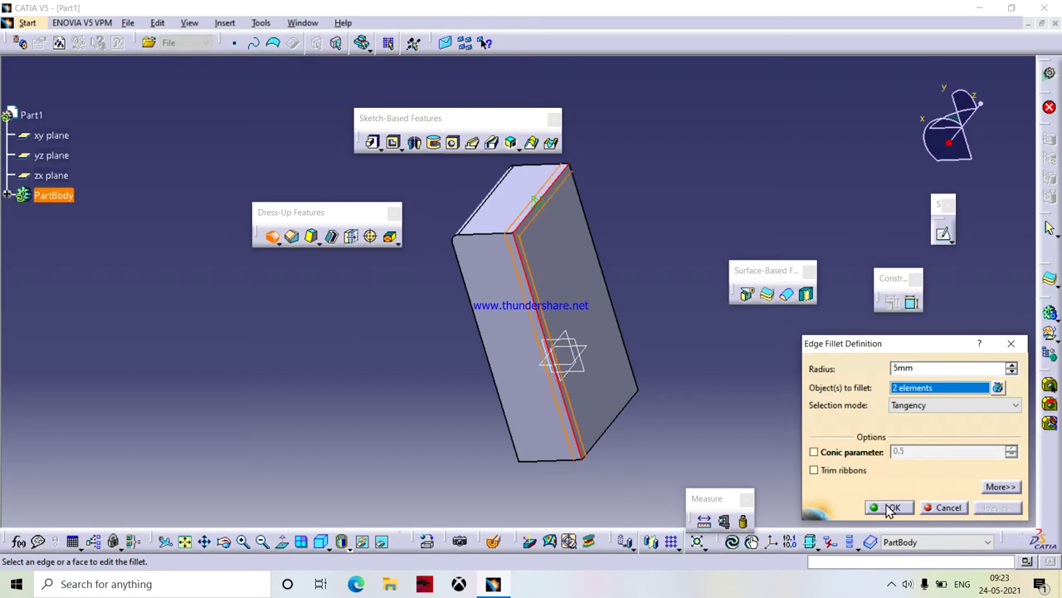
click(889, 508)
Start a chamfer on the short top edge and the adjoining vertical edge of the opposite, unfilleted end face
middle_drag(673, 417, 531, 226)
click(293, 237)
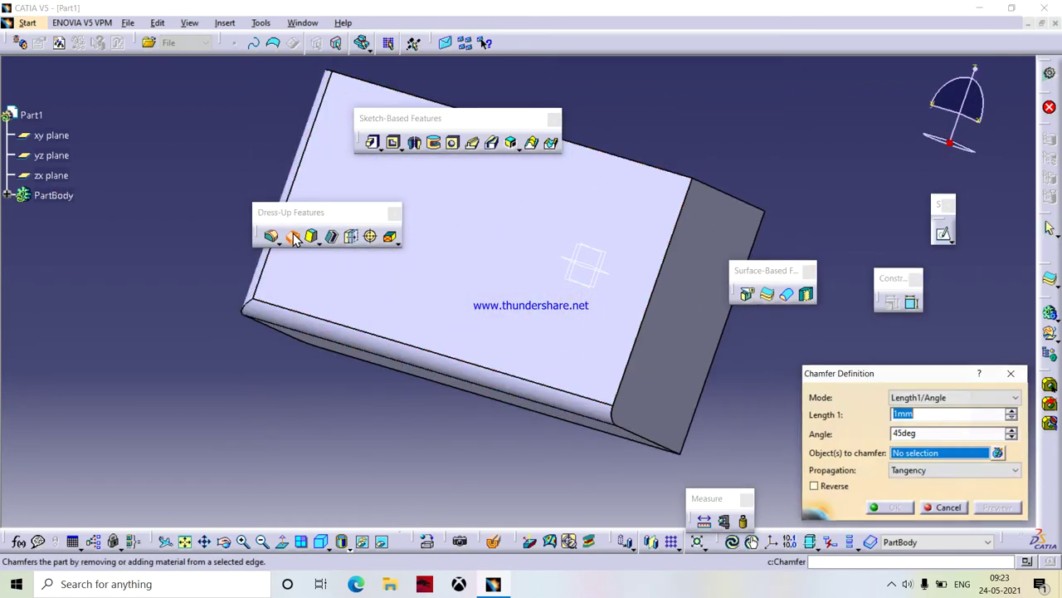
middle_drag(633, 252, 506, 339)
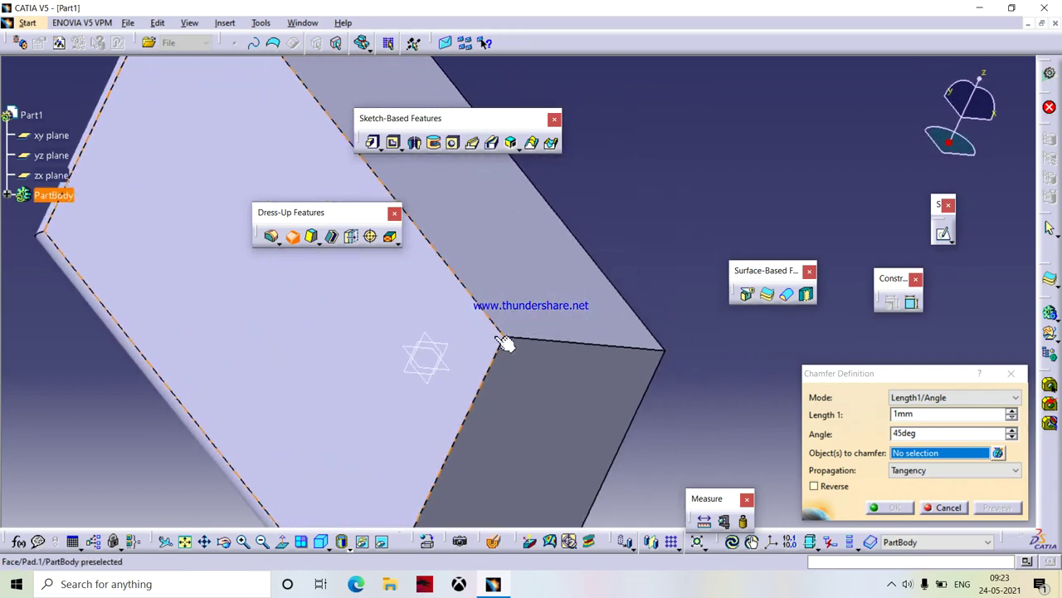
click(577, 347)
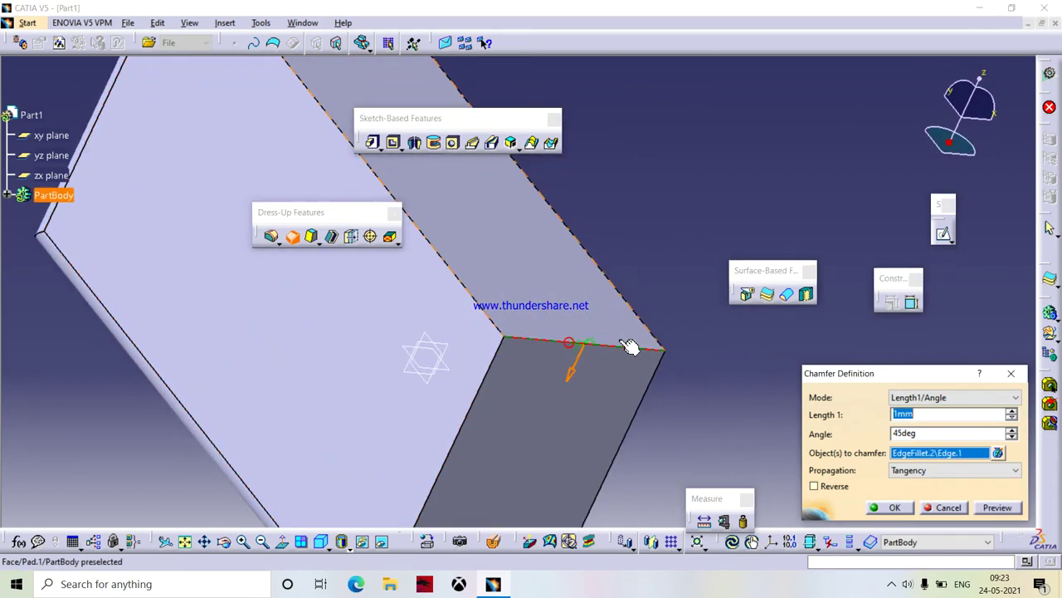
click(490, 375)
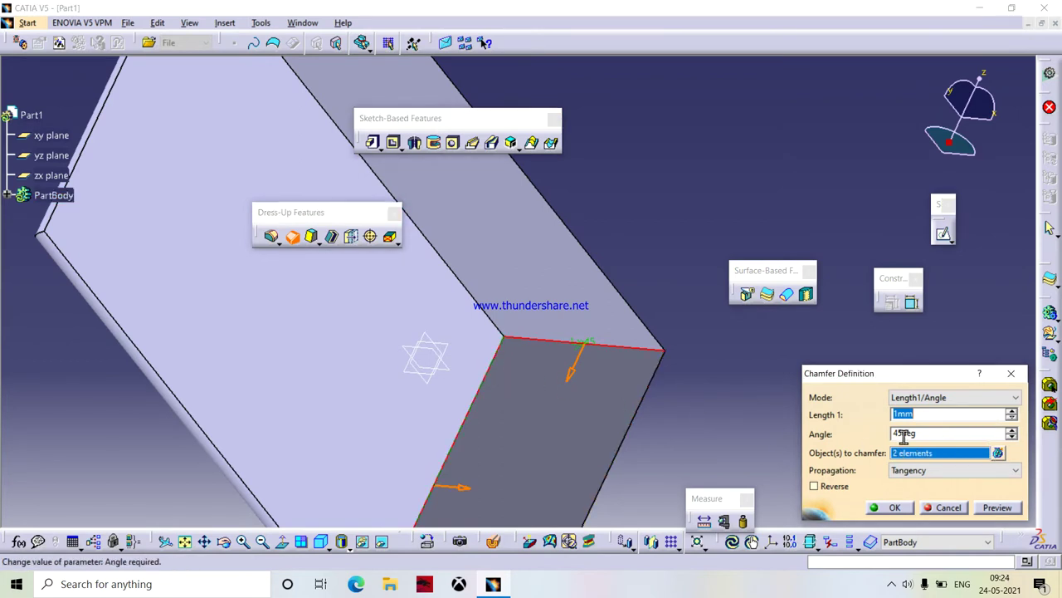
Set the chamfer length to 3 mm in Length1/Angle mode with a 45 degree angle, preview it and apply it
click(1016, 397)
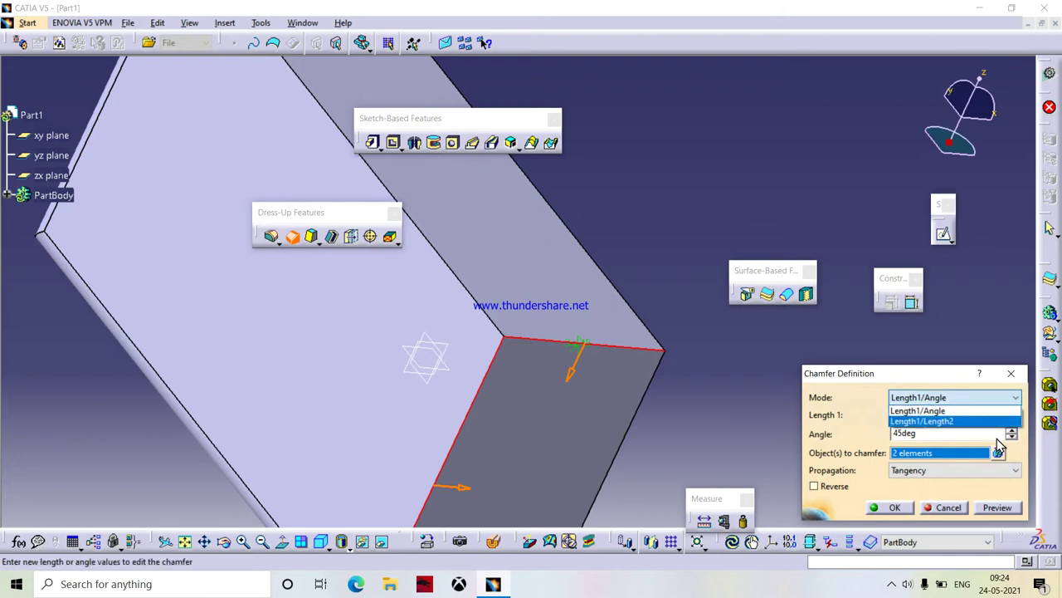
click(963, 440)
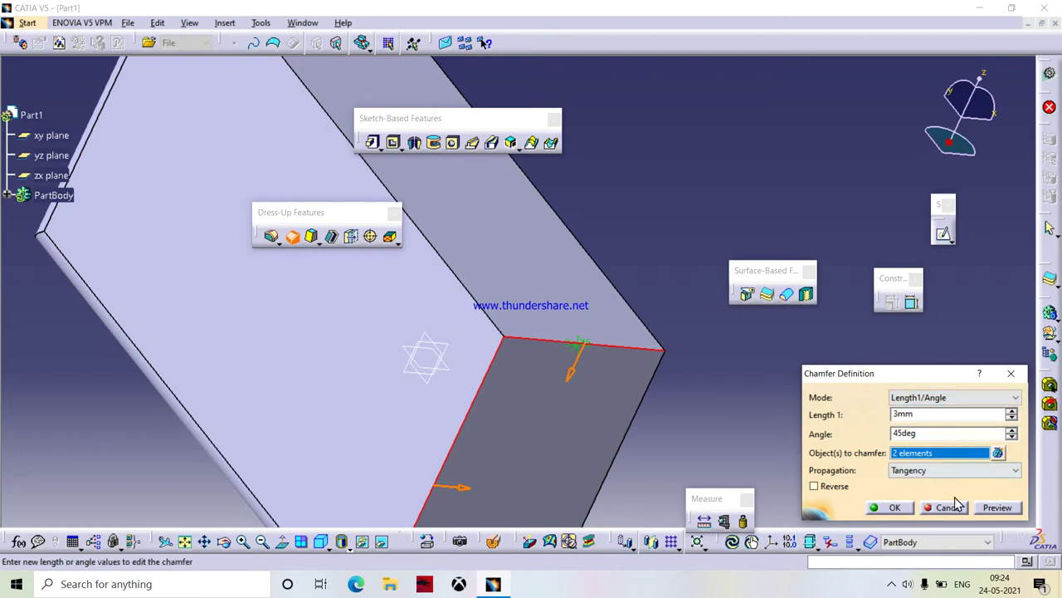
click(1000, 507)
click(888, 507)
middle_drag(460, 426, 436, 438)
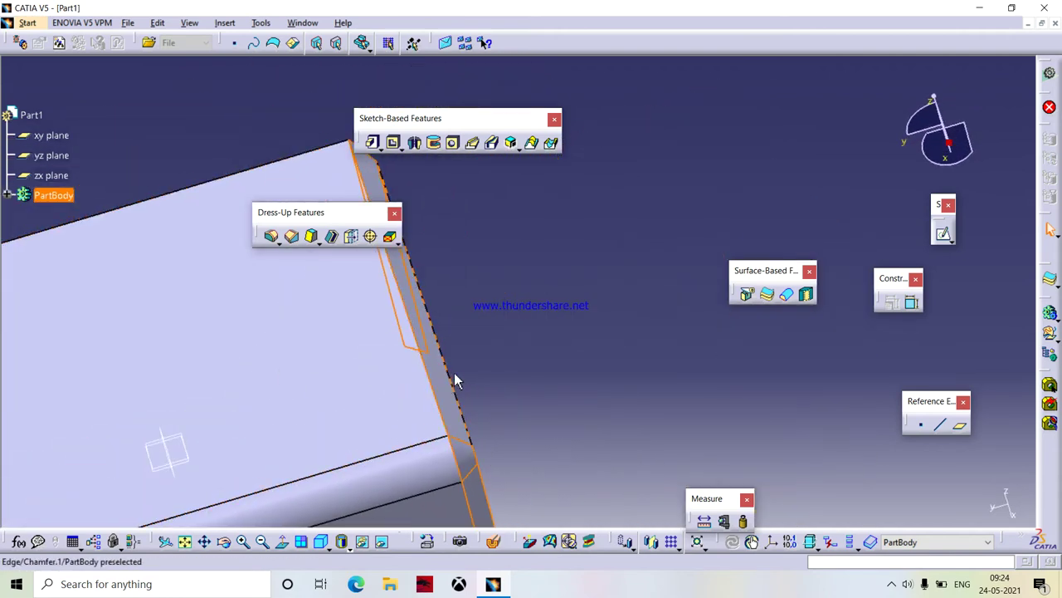
Expand the PartBody tree, edit Chamfer.1 to enable the Reverse option, preview the result and apply it
click(6, 196)
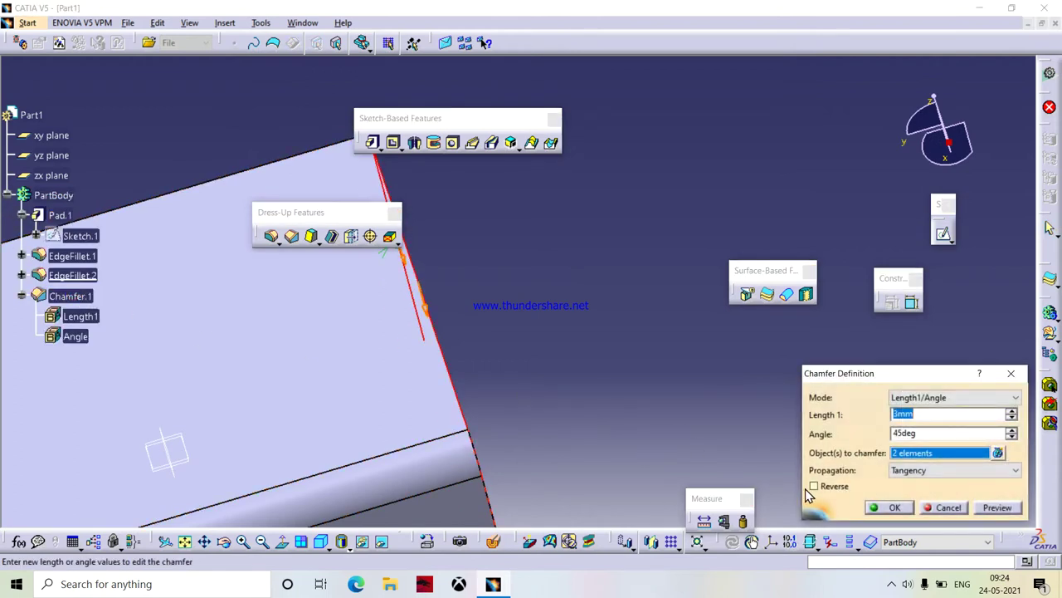
click(814, 487)
click(997, 510)
middle_drag(631, 482, 609, 517)
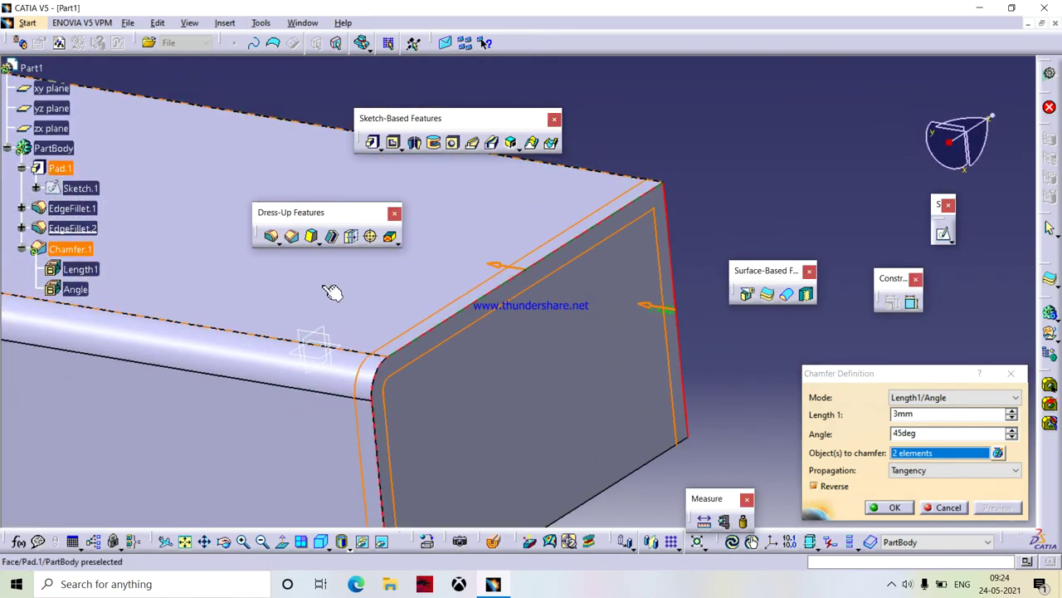
middle_drag(518, 358, 473, 182)
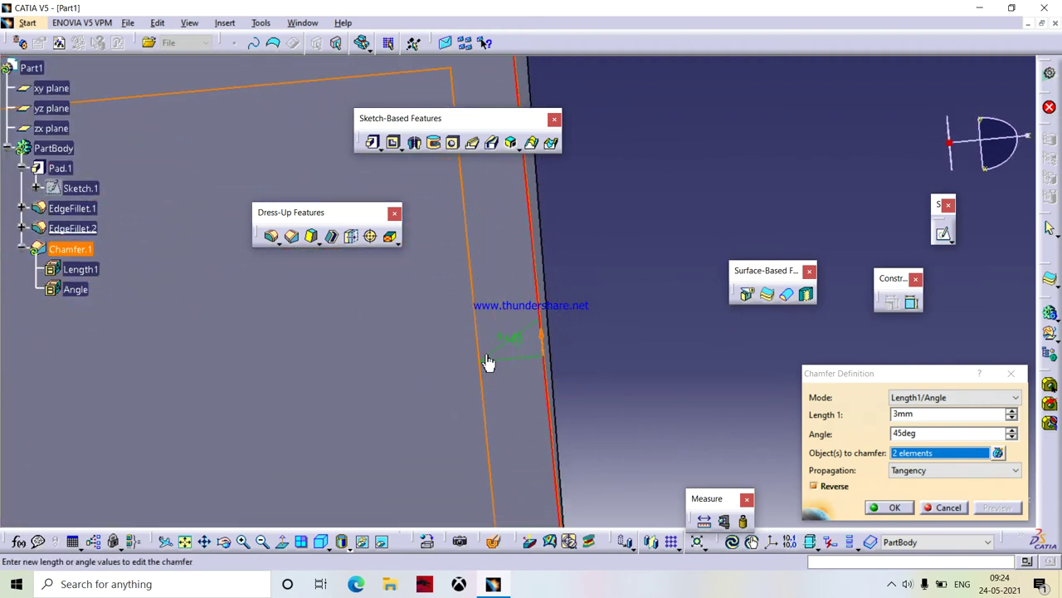
click(886, 506)
ctrl+middle_drag(586, 360, 513, 310)
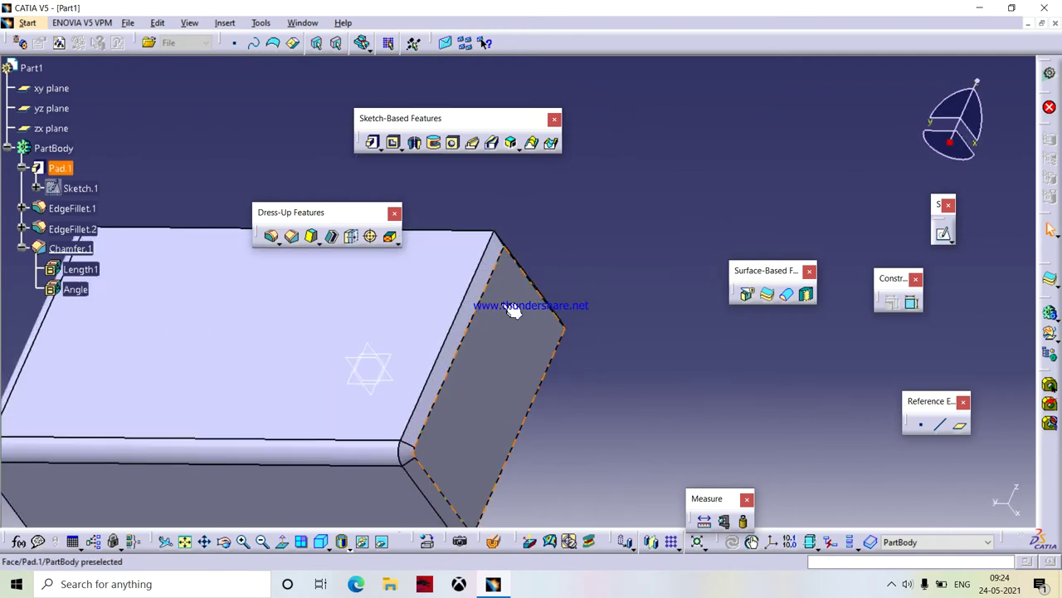
Start a draft at 5 degrees and choose the long side face opposite the filleted edges as the face to draft
click(312, 238)
ctrl+middle_drag(341, 417, 347, 491)
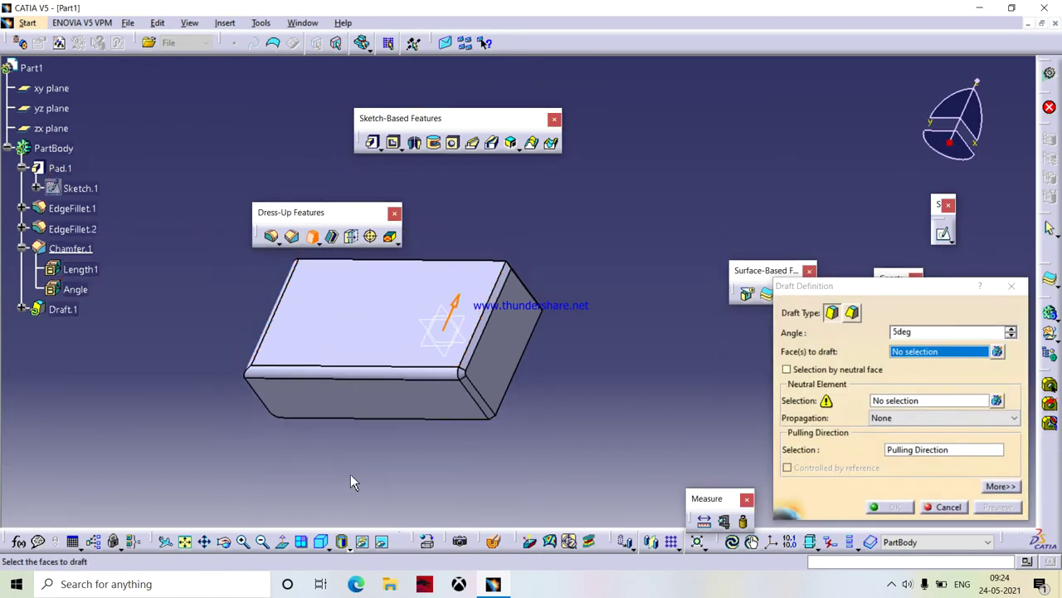
middle_drag(635, 249, 403, 407)
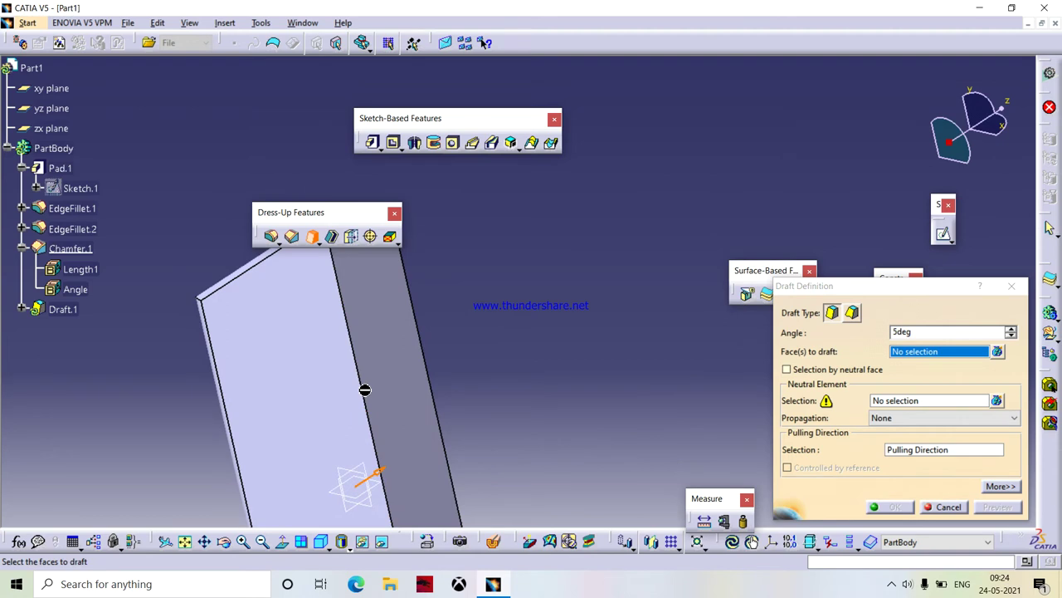
click(378, 412)
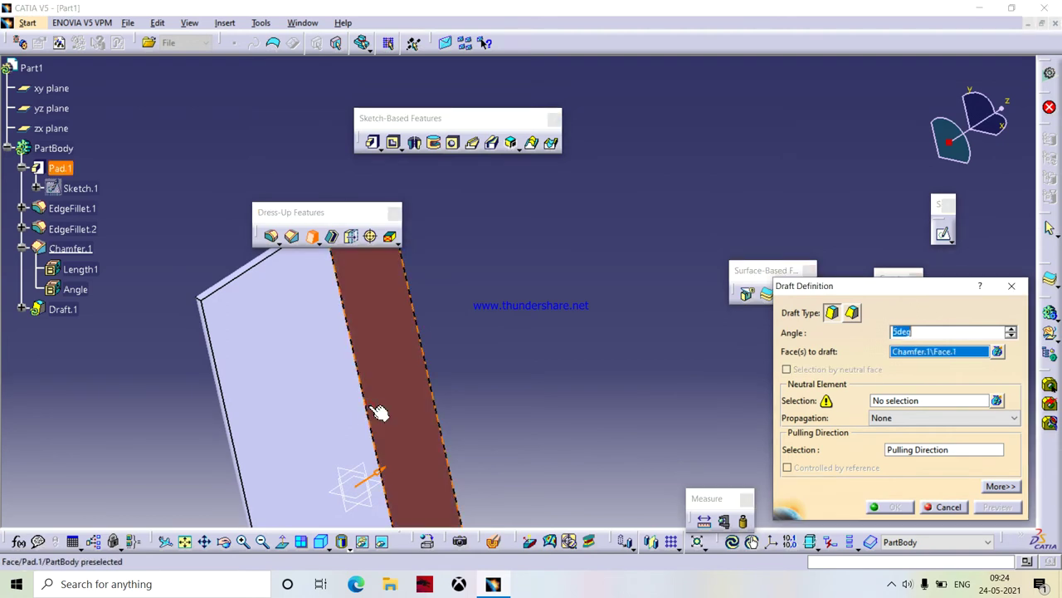
middle_drag(346, 415, 373, 378)
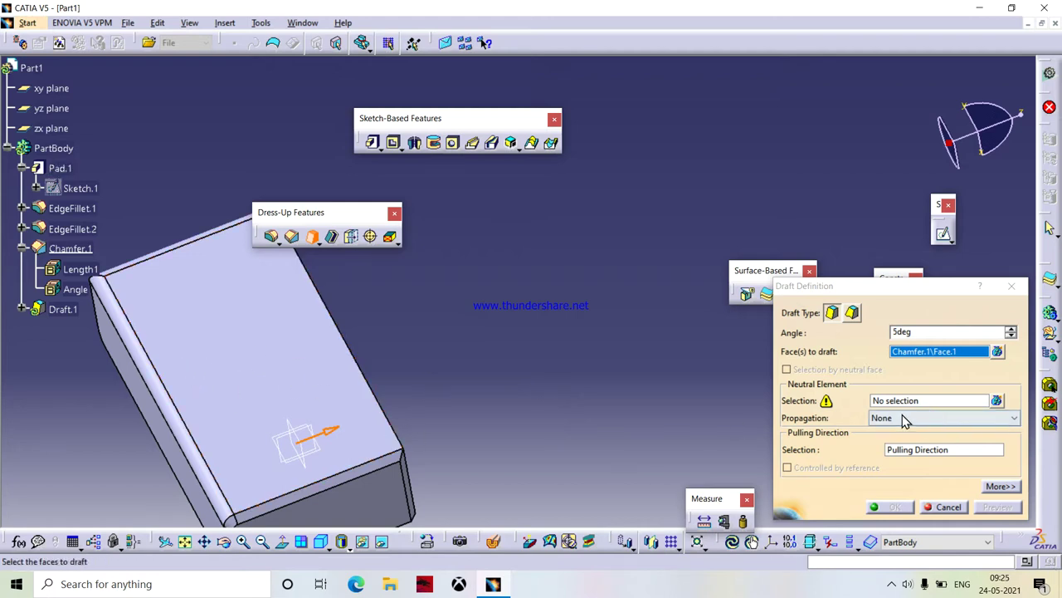
middle_drag(762, 377, 538, 309)
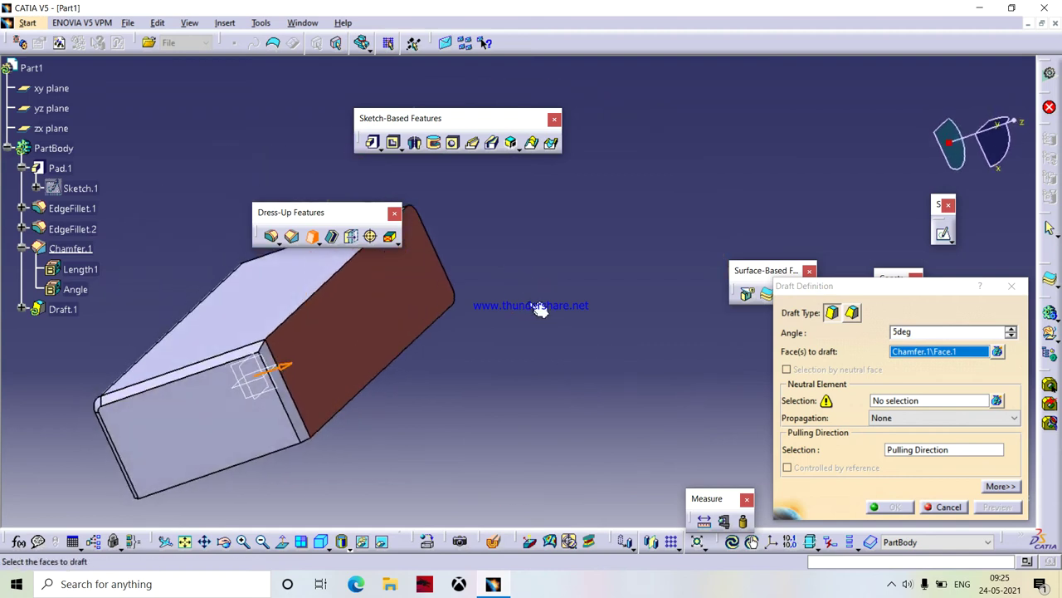
Set the block's large top face as the draft's neutral element, preview the draft and apply it
click(900, 400)
click(237, 324)
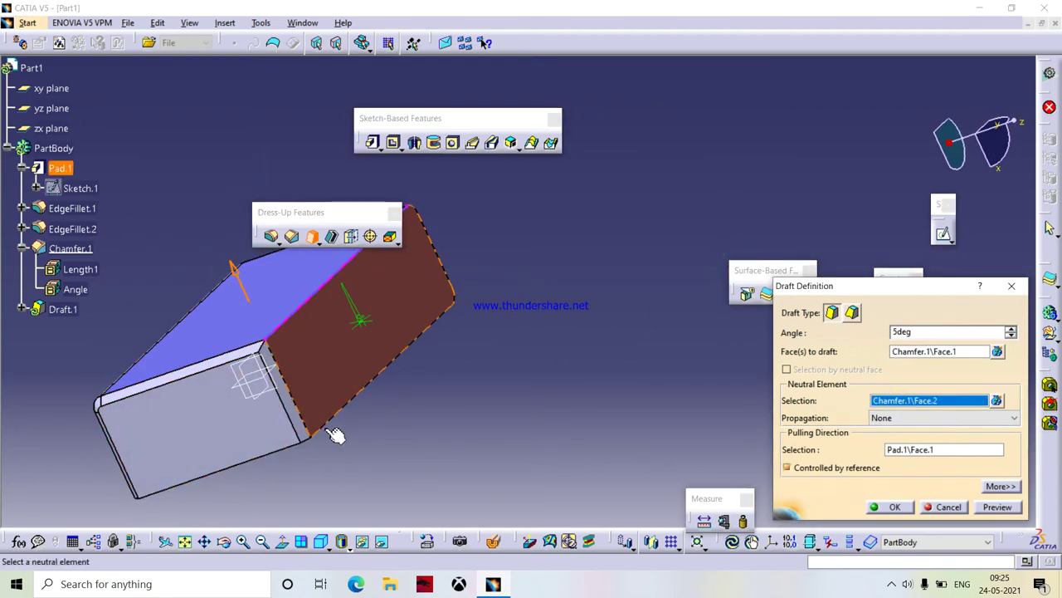
middle_drag(316, 304, 365, 369)
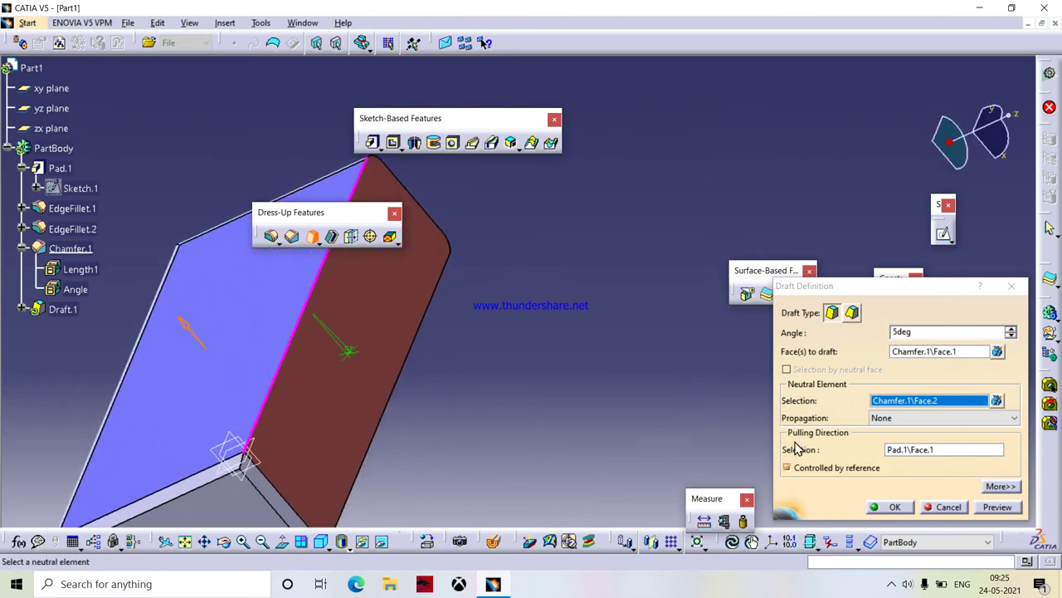
click(998, 507)
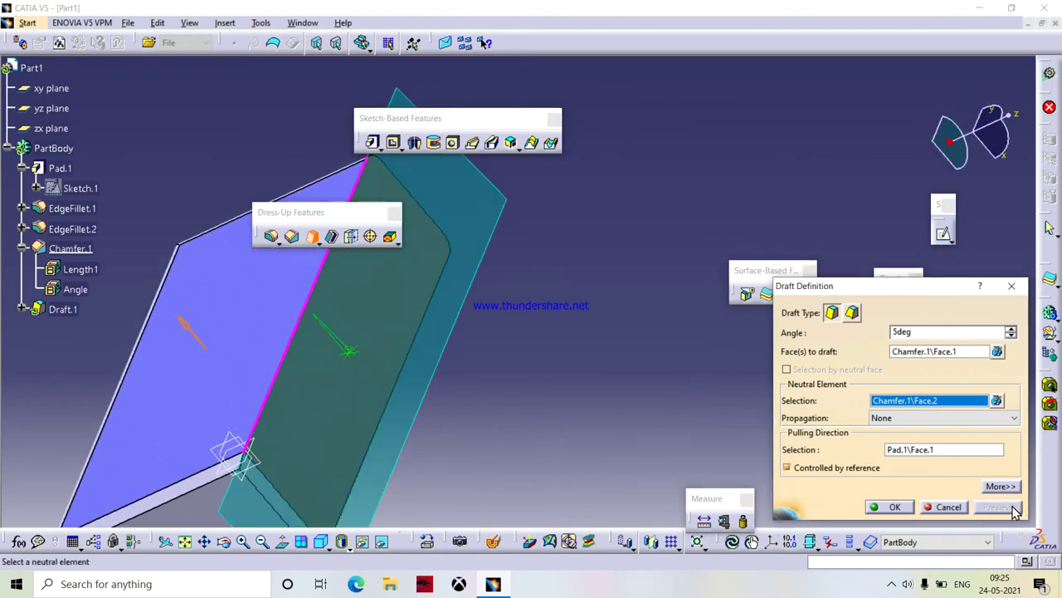
click(895, 506)
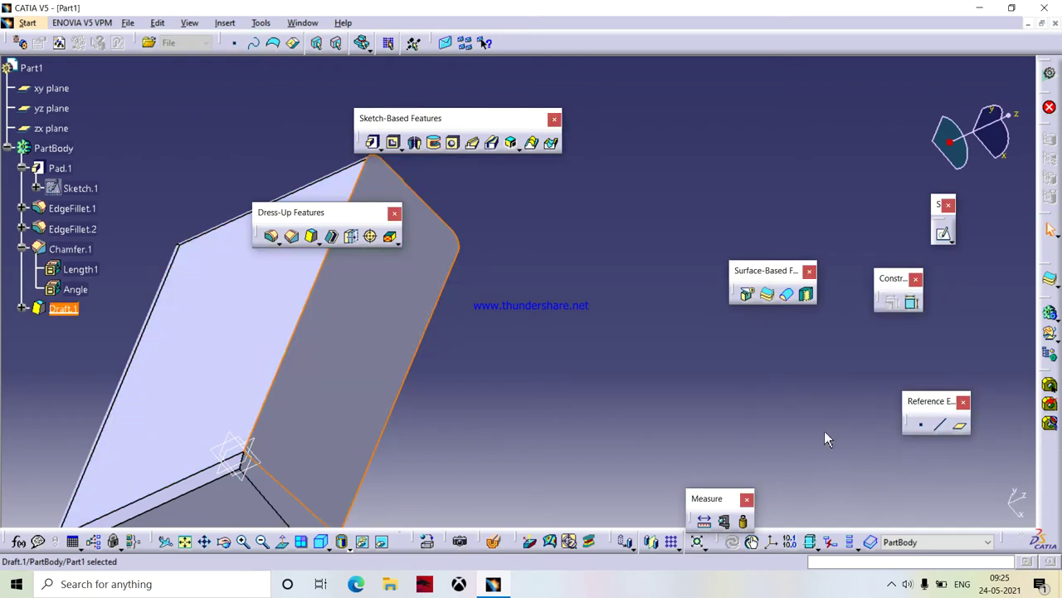
middle_drag(368, 346, 395, 240)
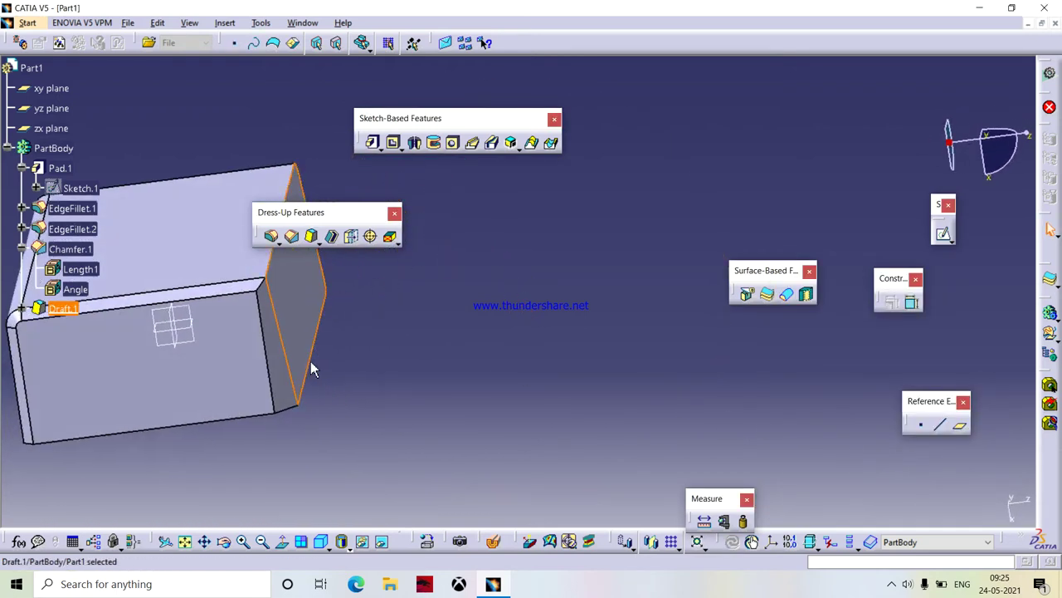
Edit Draft.1 to set its angle to 30 degrees, preview the result and apply it
double_click(57, 308)
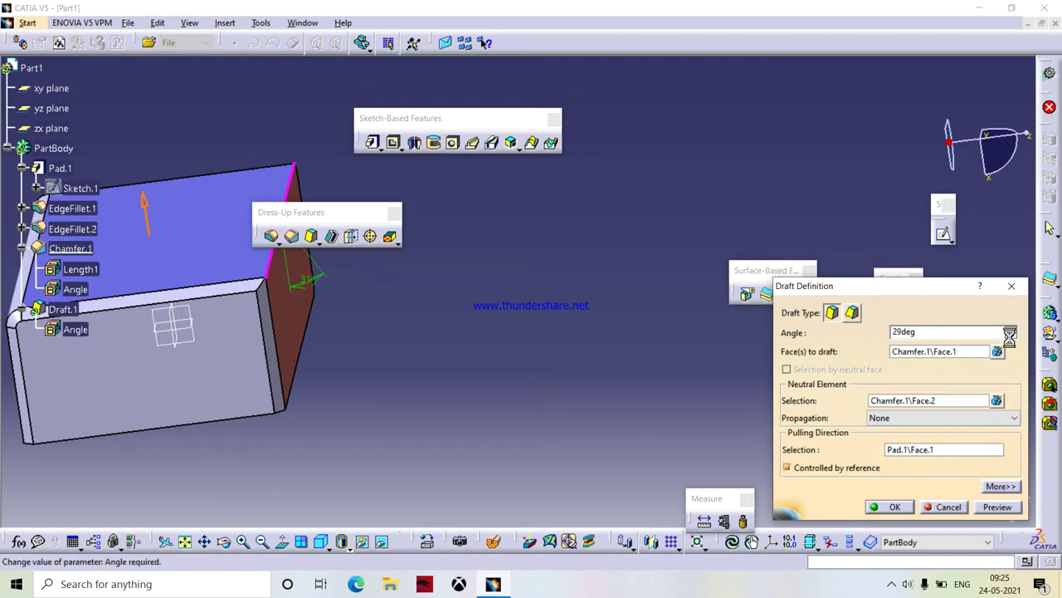
key(Return)
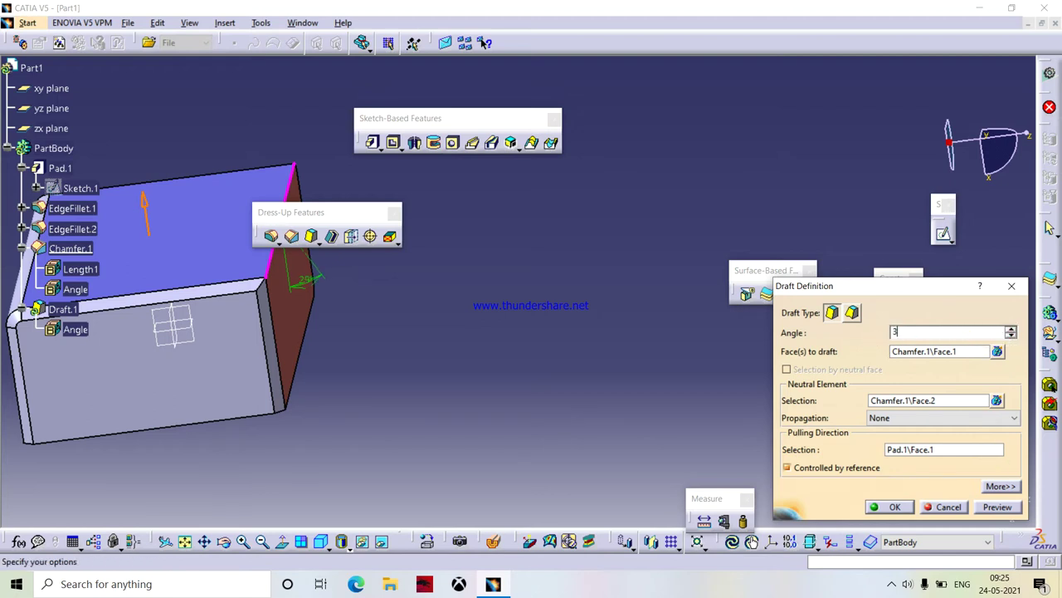
click(1005, 513)
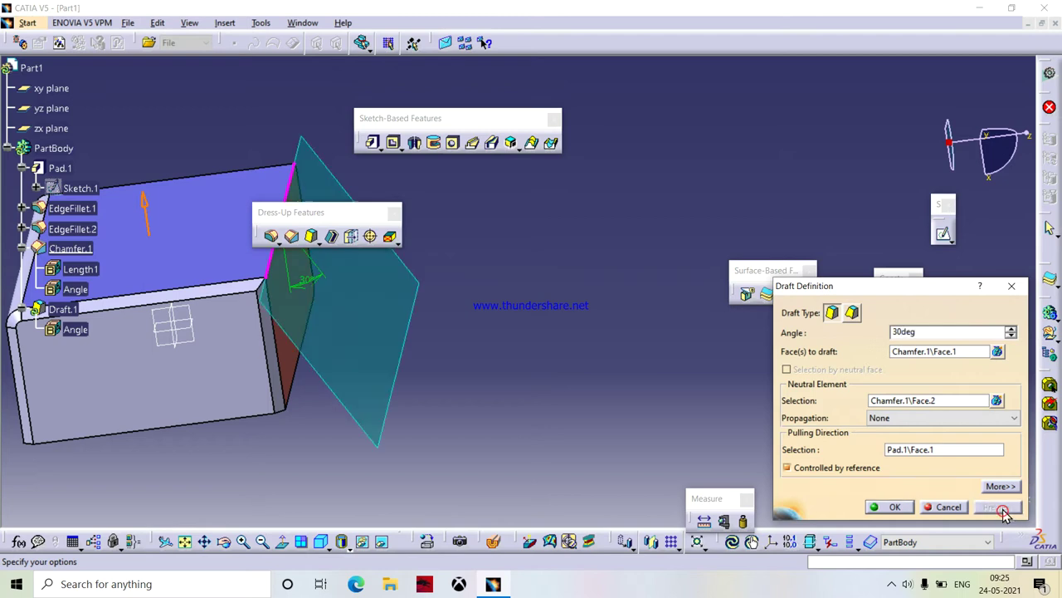
click(893, 507)
middle_drag(723, 427, 609, 428)
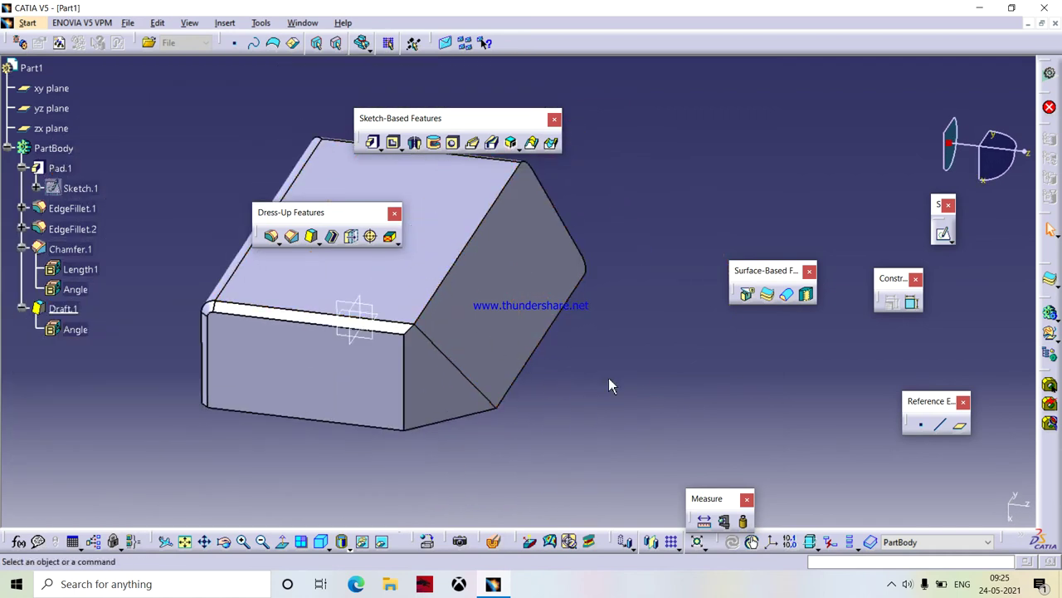
click(332, 238)
middle_drag(279, 351, 446, 354)
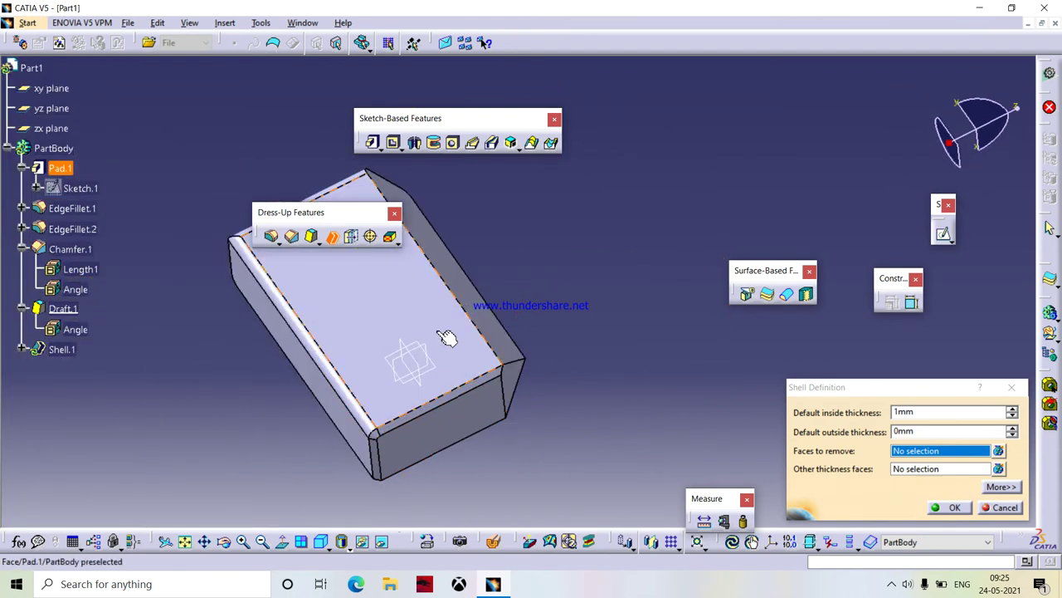
click(447, 337)
middle_drag(548, 422, 578, 387)
middle_drag(618, 357, 565, 498)
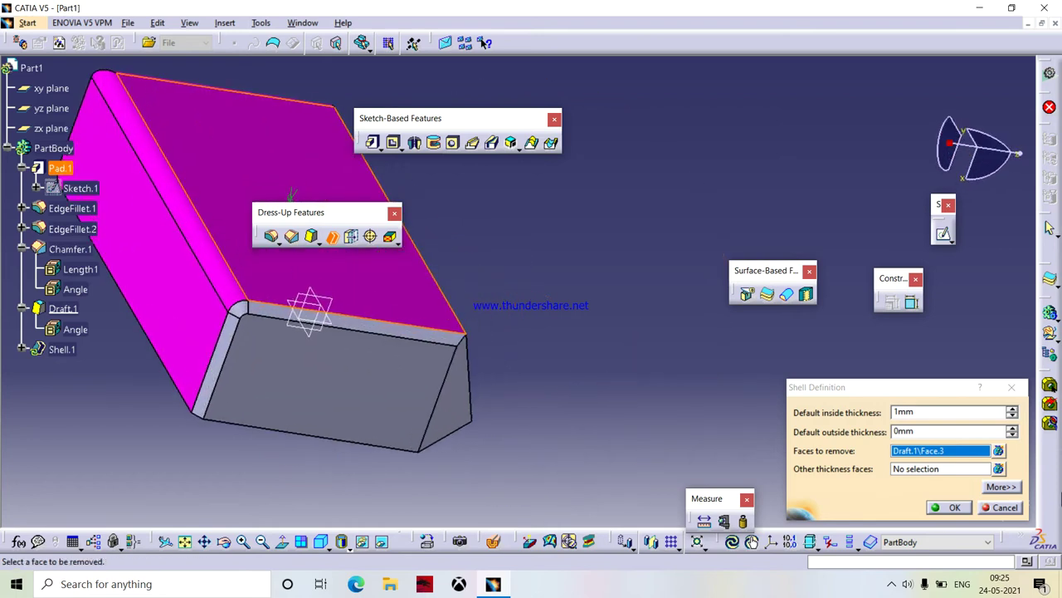
click(1021, 390)
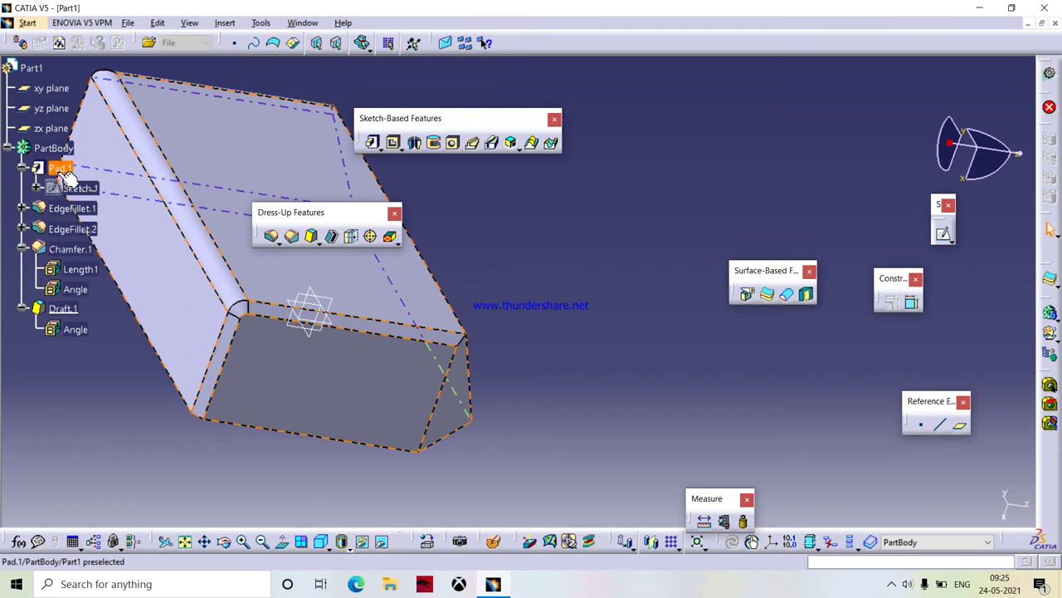
Delete EdgeFillet.1, and delete Pad.1 together with all its children and aggregated elements
right_click(56, 209)
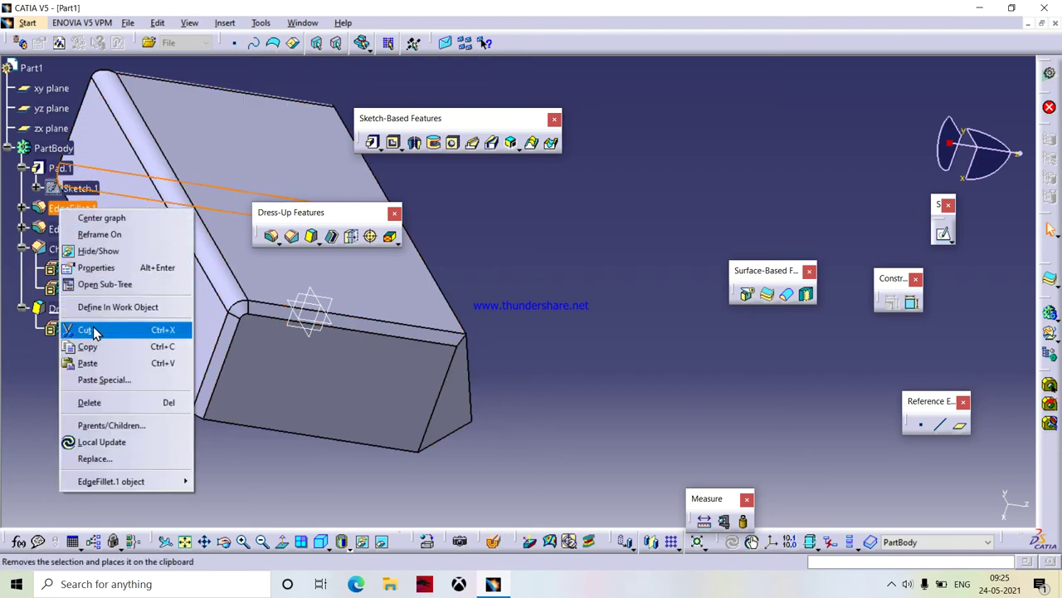
click(104, 402)
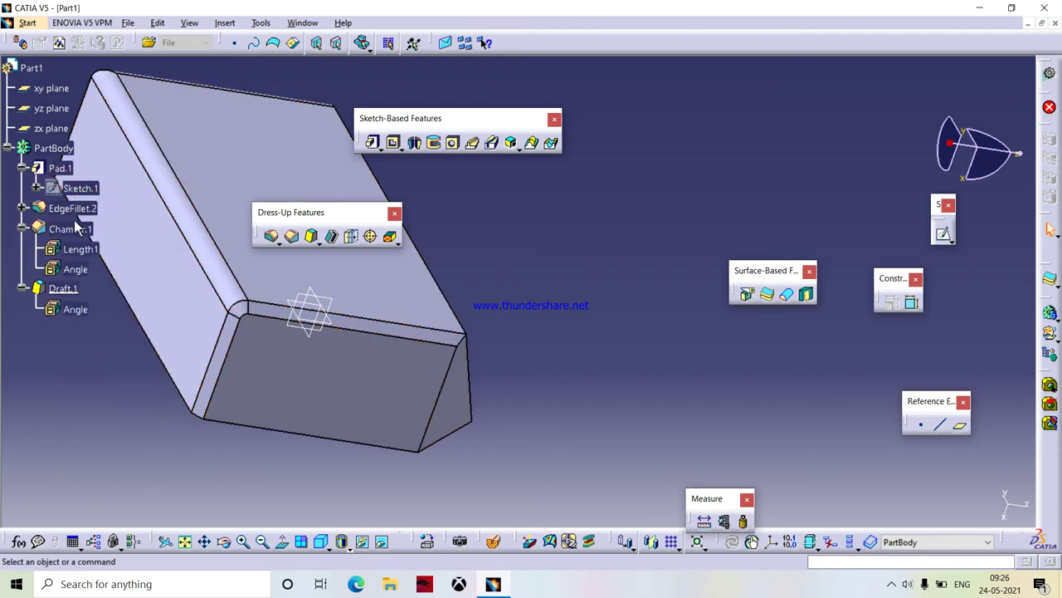
right_click(75, 214)
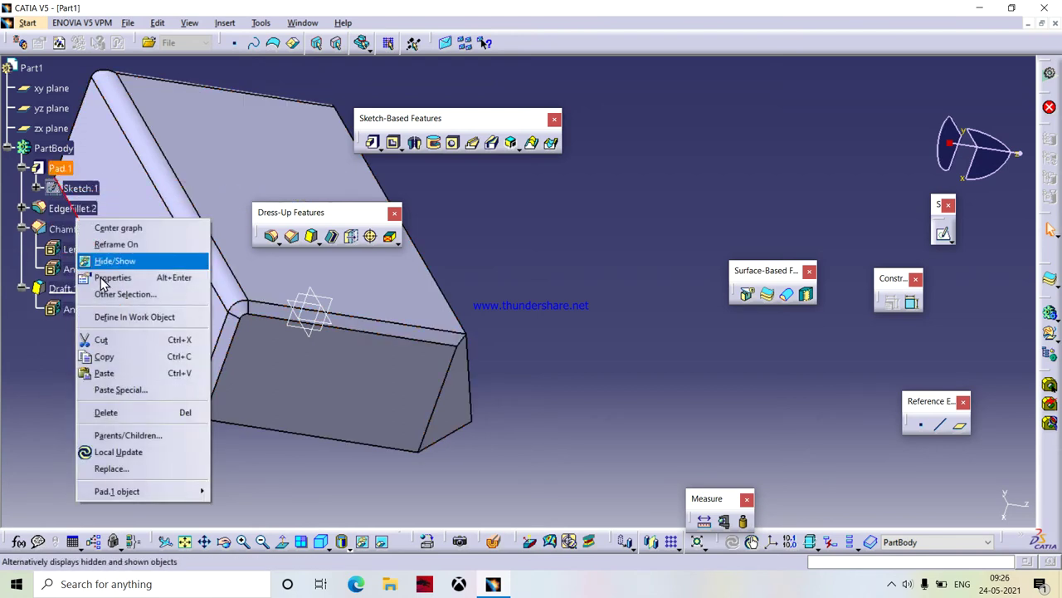
click(104, 412)
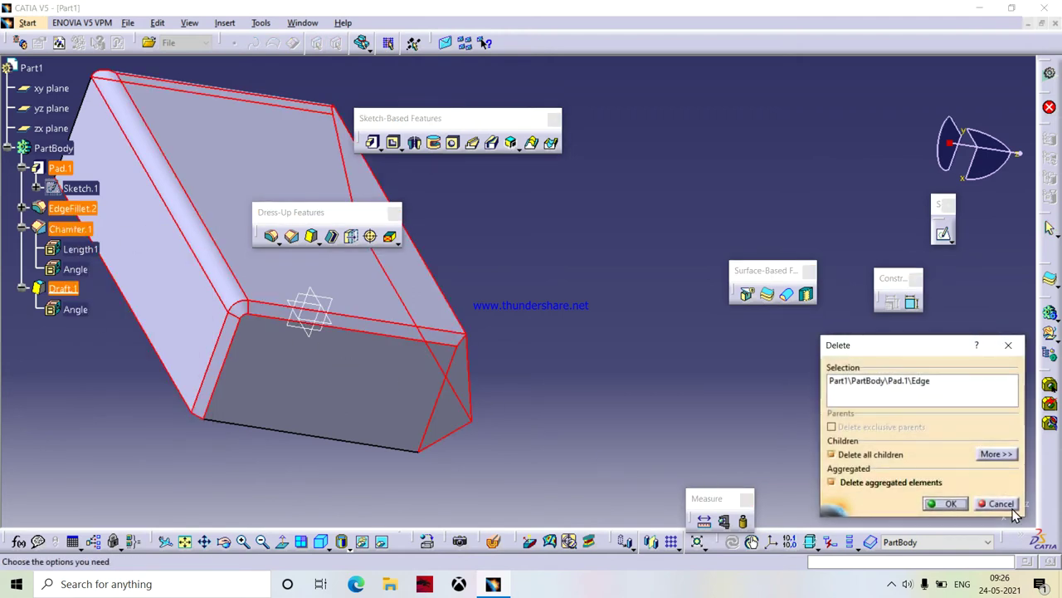
click(948, 503)
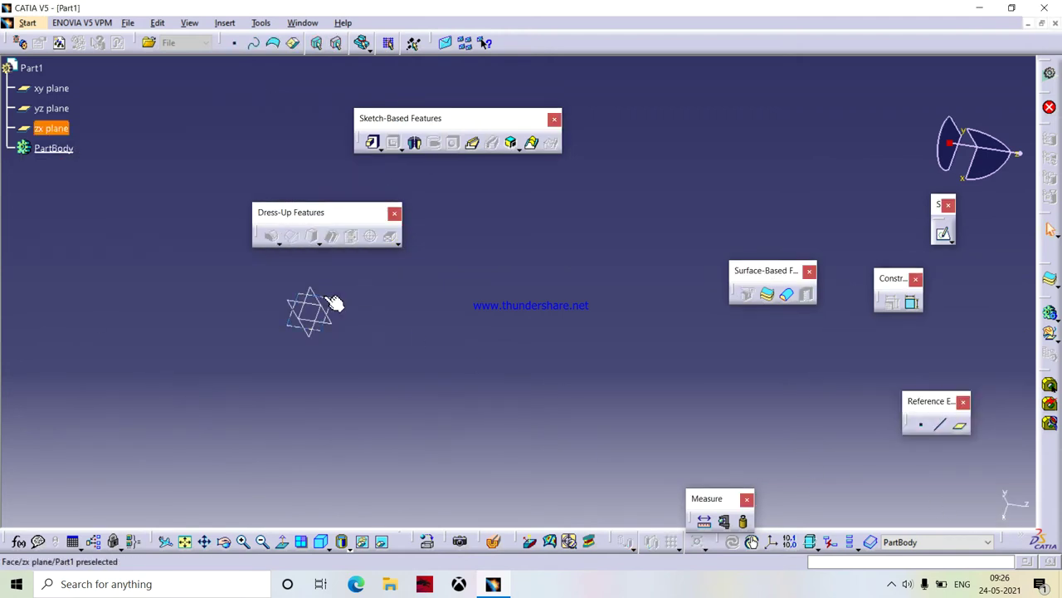
Sketch a rectangle about 67 mm wide above the origin on the zx plane and exit the sketch
click(943, 233)
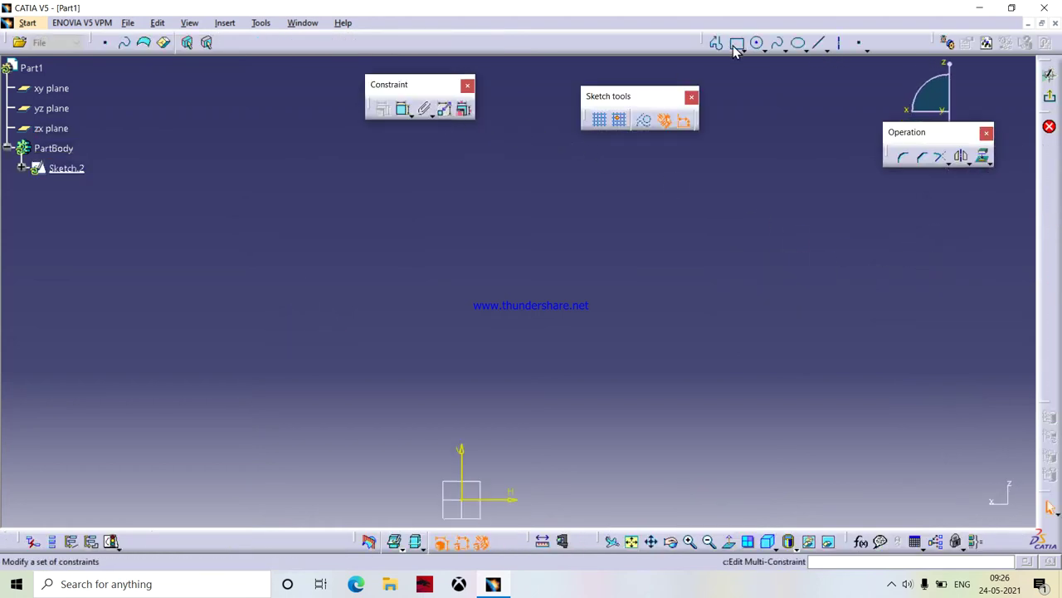
key(Escape)
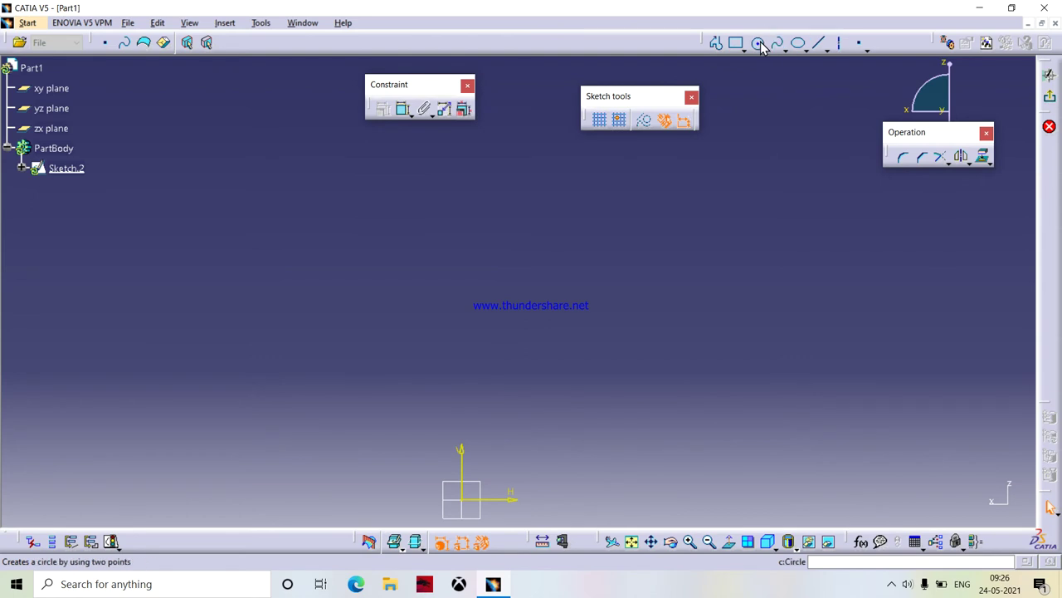
click(739, 46)
click(424, 236)
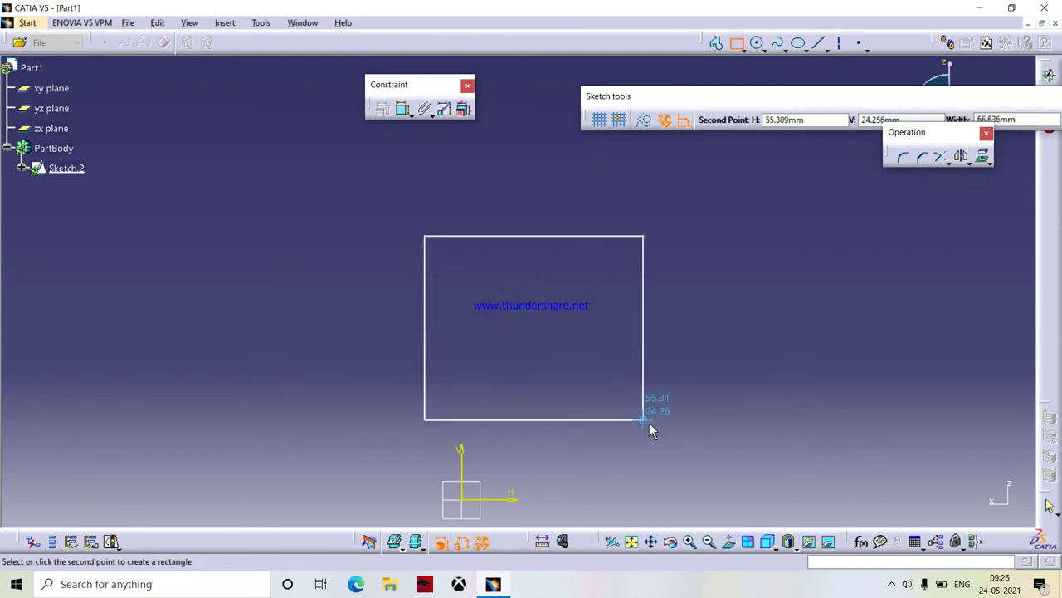
click(649, 423)
click(1049, 74)
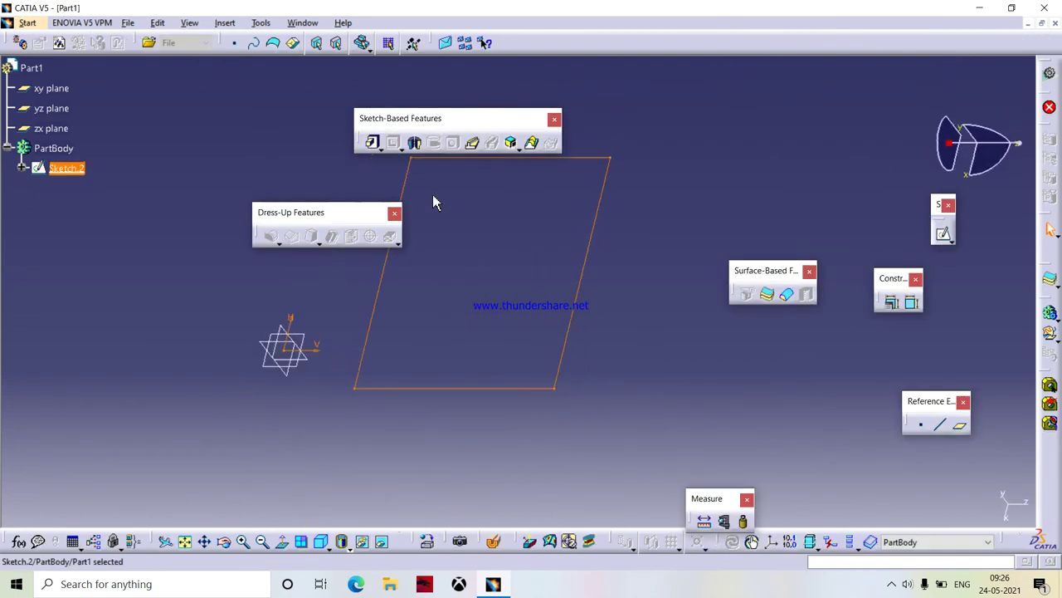
Pad the rectangle with a 20 mm length and mirrored extent
click(374, 143)
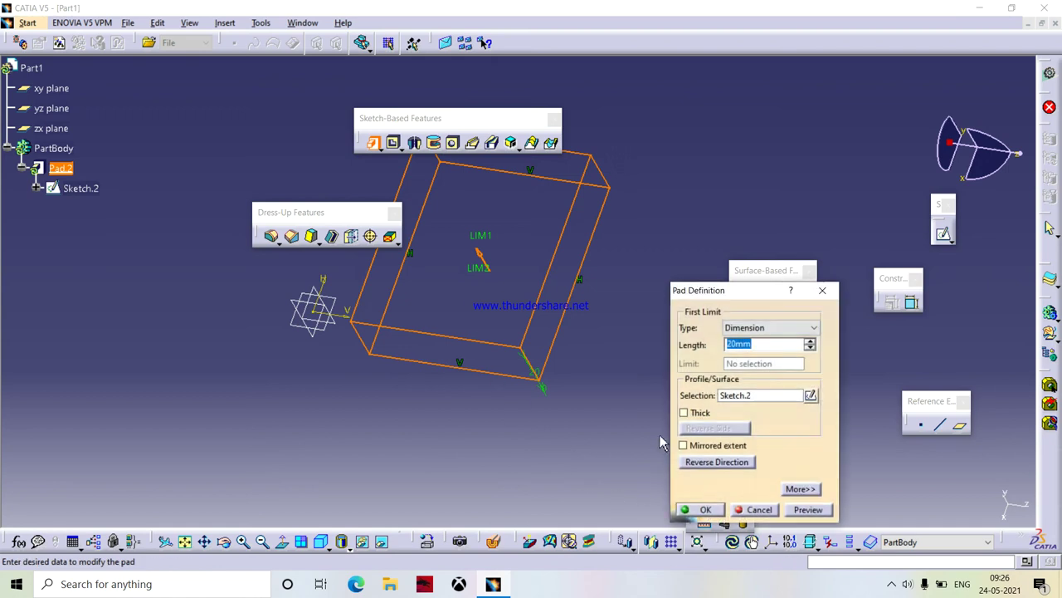
click(683, 446)
click(699, 510)
Start a shell with 1 mm inside thickness and choose one large face of the block as the face to remove
middle_drag(628, 467, 402, 187)
click(333, 241)
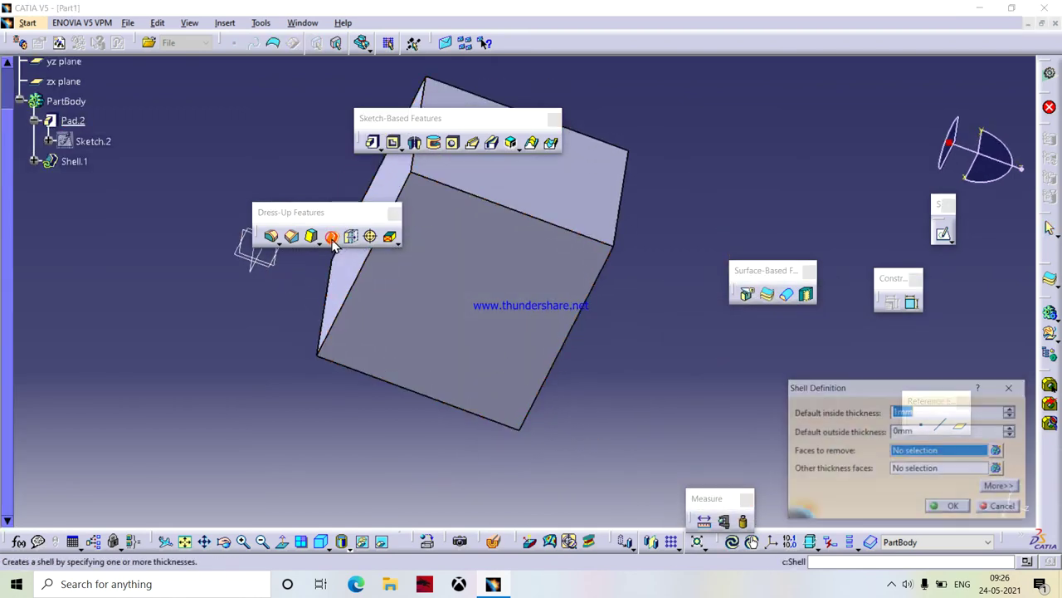
click(523, 270)
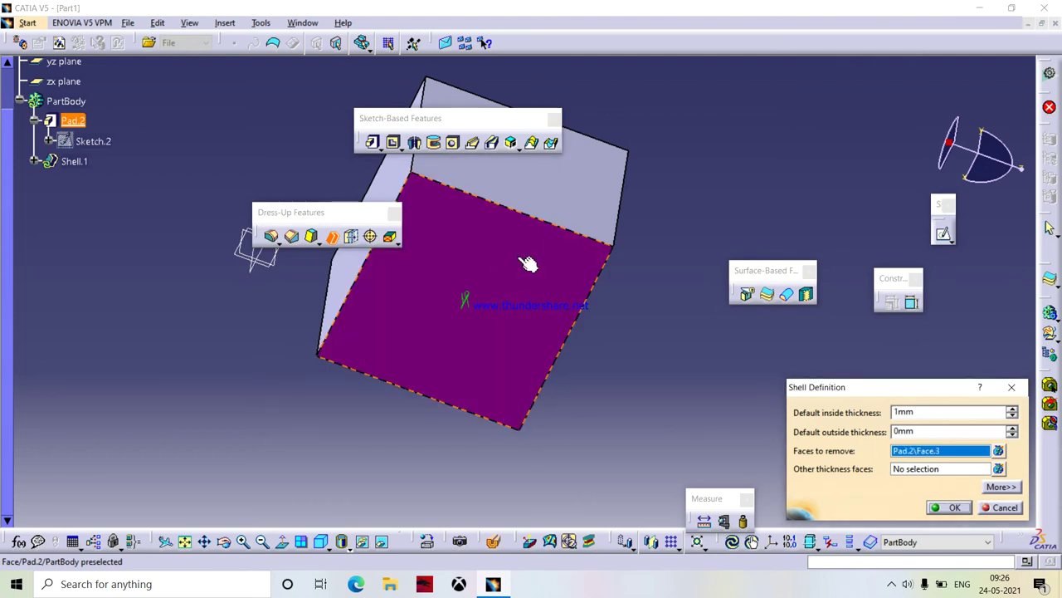
Add the block's five remaining faces as other thickness faces and apply the shell
click(903, 470)
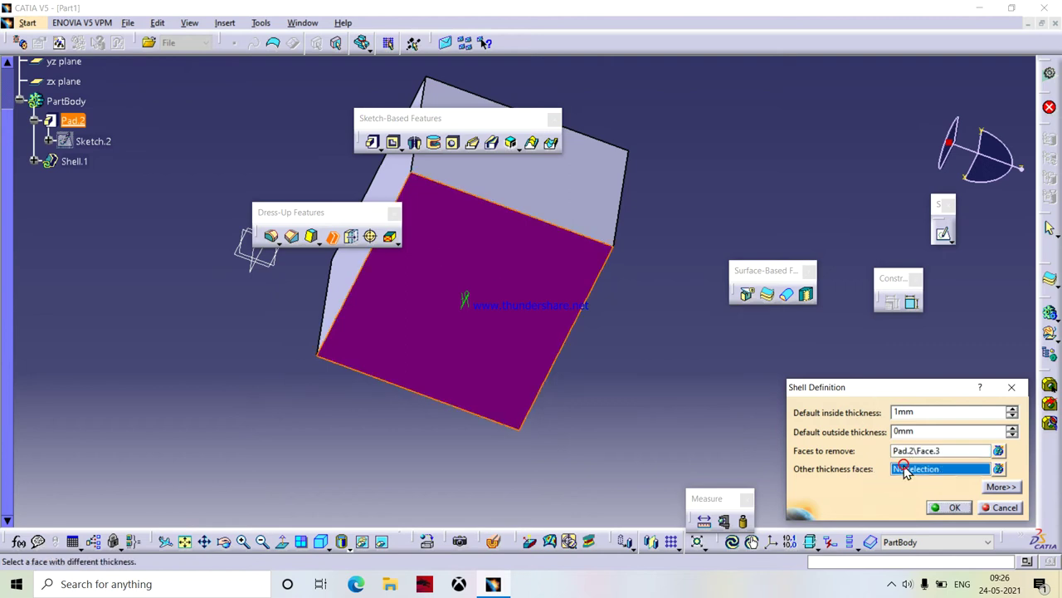
click(614, 212)
middle_drag(605, 246, 580, 237)
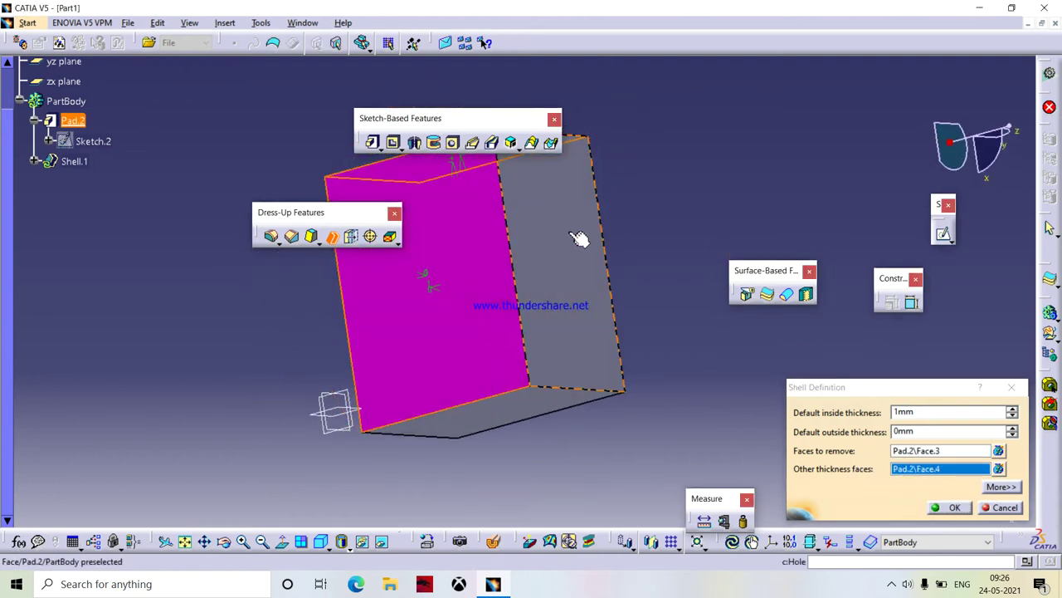
click(588, 190)
middle_drag(588, 190, 649, 314)
click(587, 280)
click(636, 343)
click(650, 314)
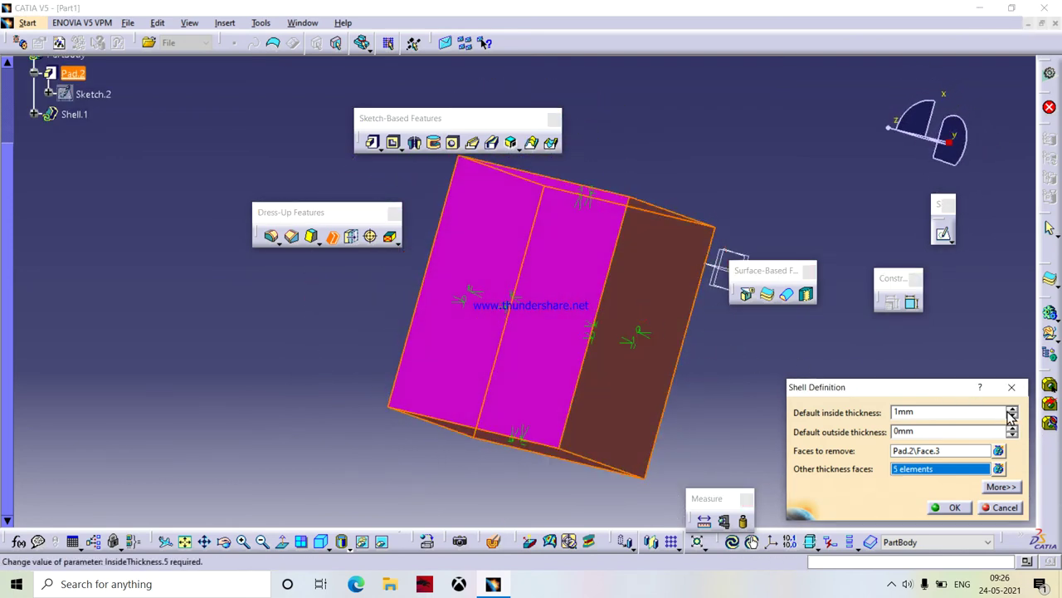
click(950, 508)
Thicken the shelled box by 1 mm on one outer end face and 3 mm on the adjacent long outer face
middle_drag(678, 429, 439, 335)
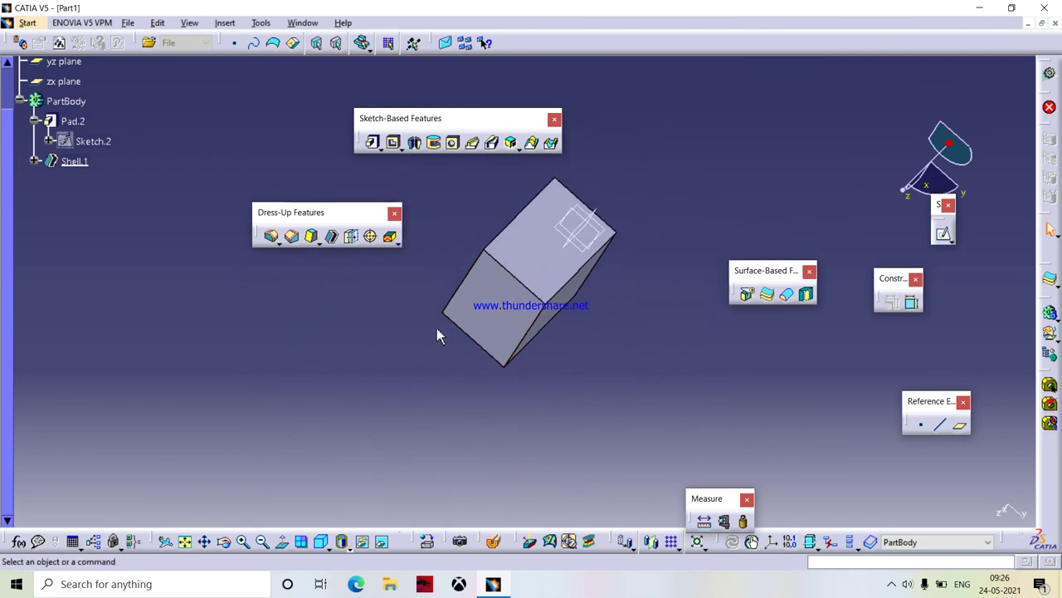
click(352, 238)
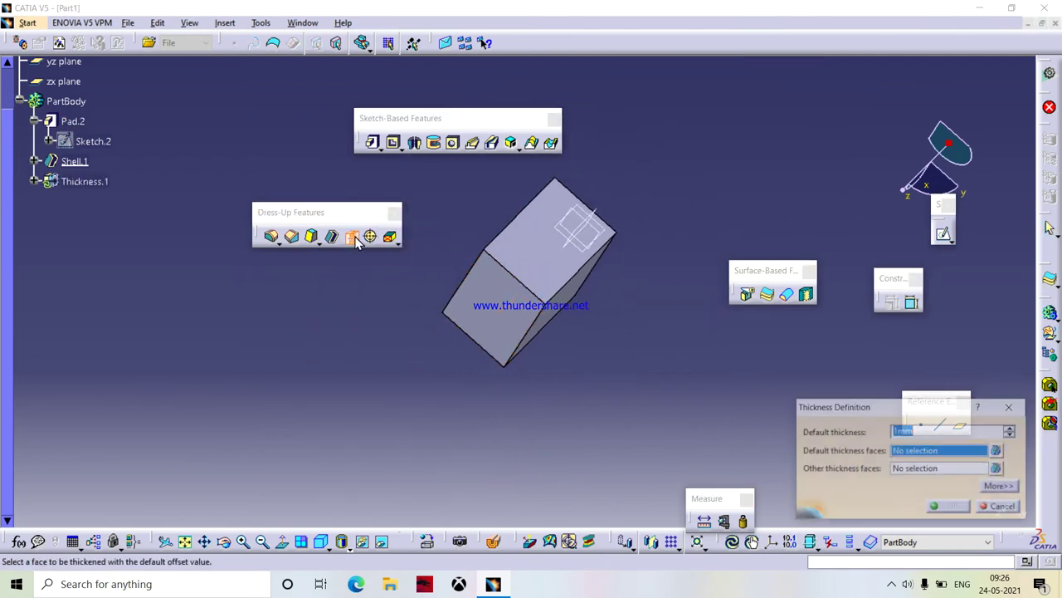
click(550, 270)
middle_drag(493, 294, 601, 316)
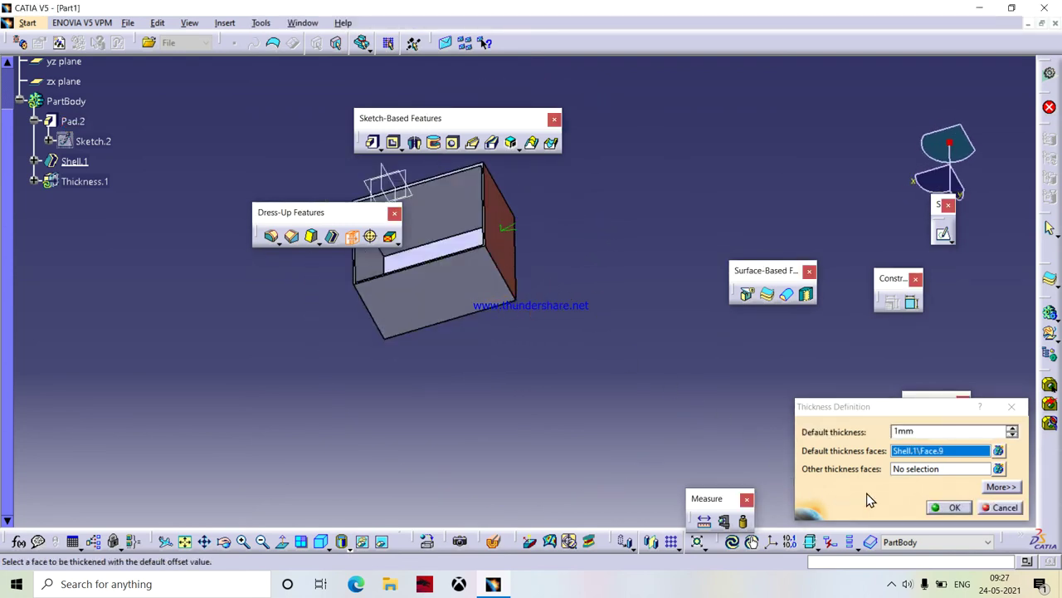
click(913, 470)
click(408, 292)
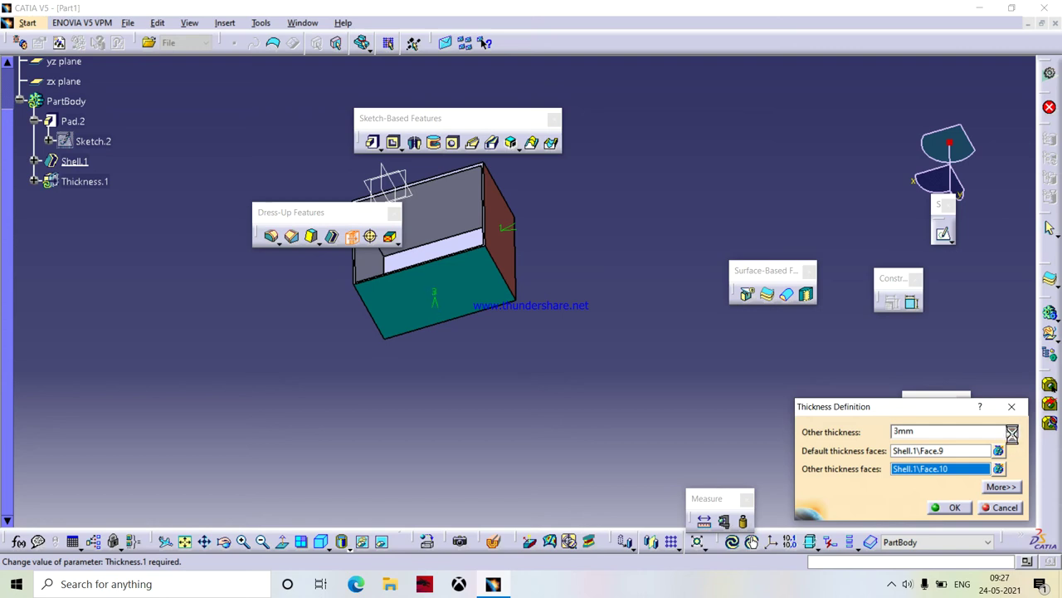
click(951, 507)
middle_drag(456, 374, 332, 332)
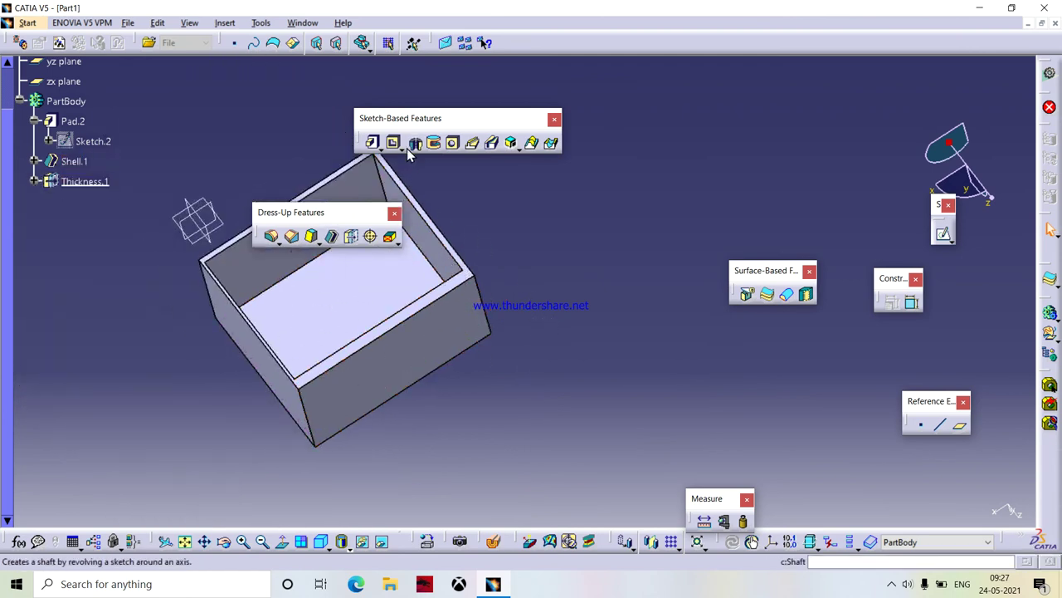
click(371, 238)
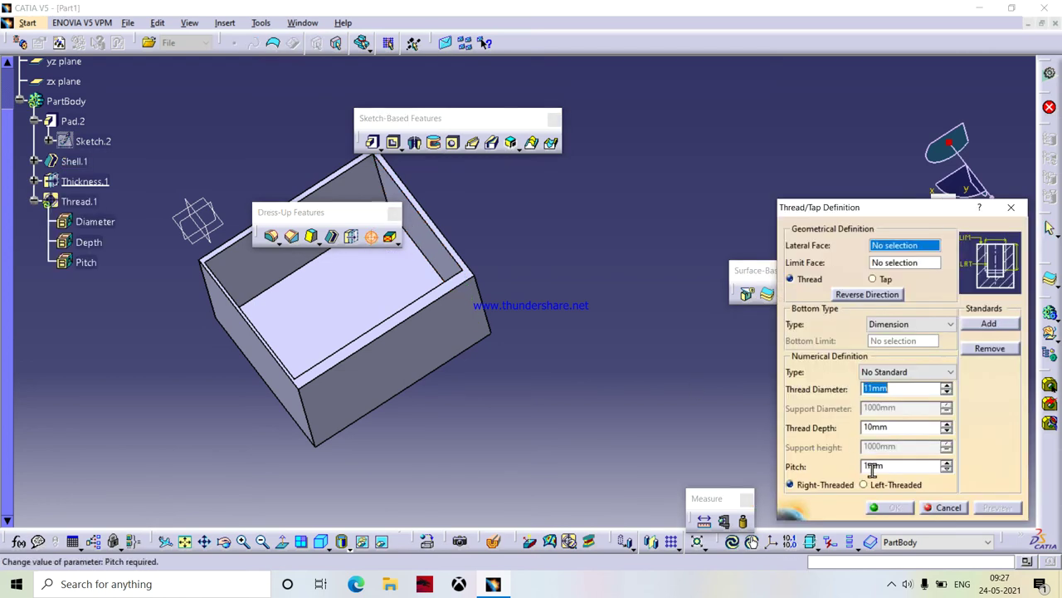
click(944, 507)
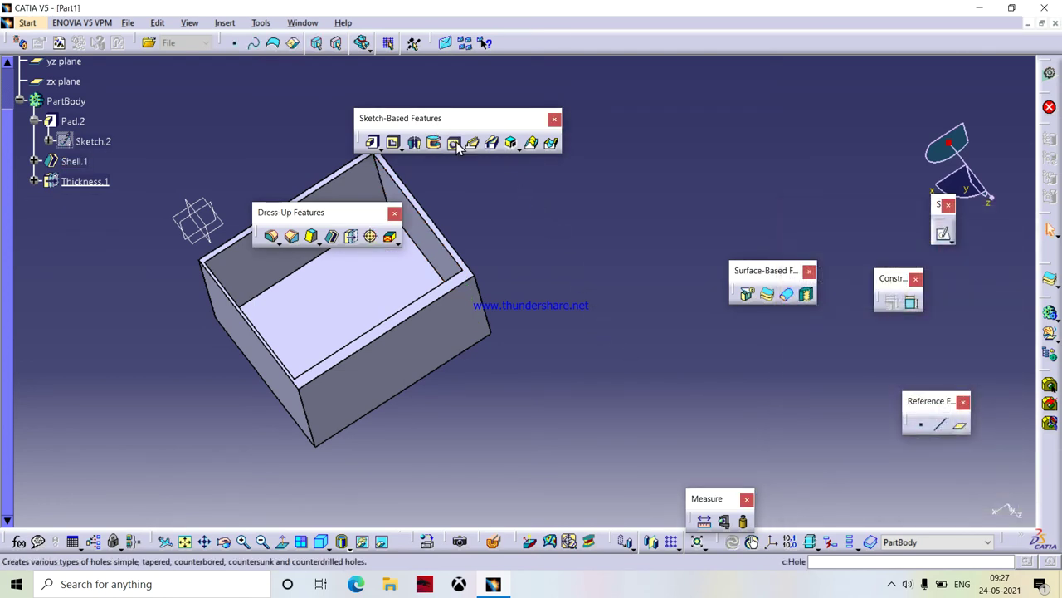
click(393, 142)
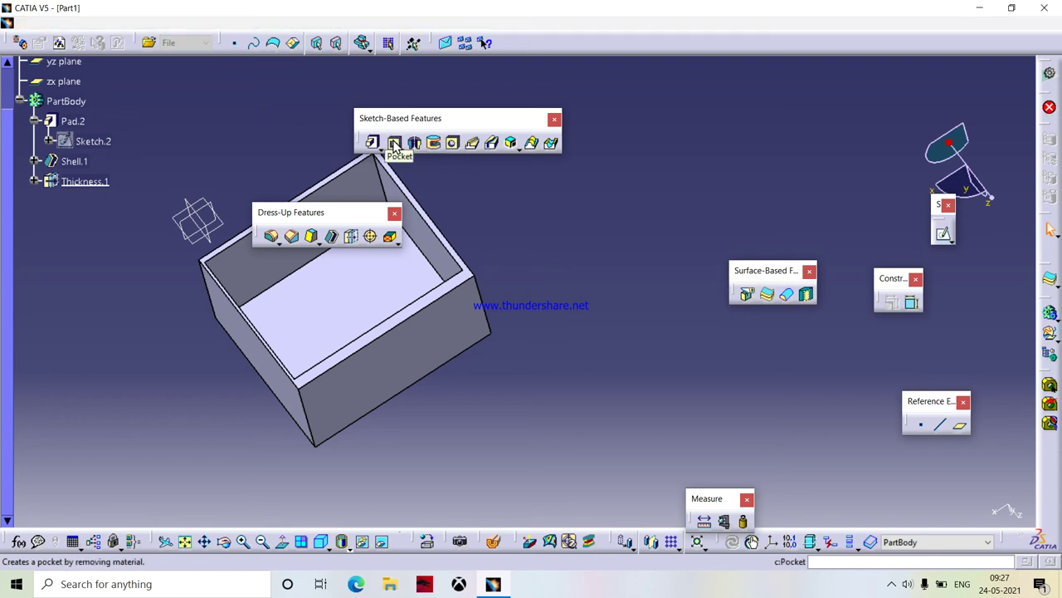
click(436, 356)
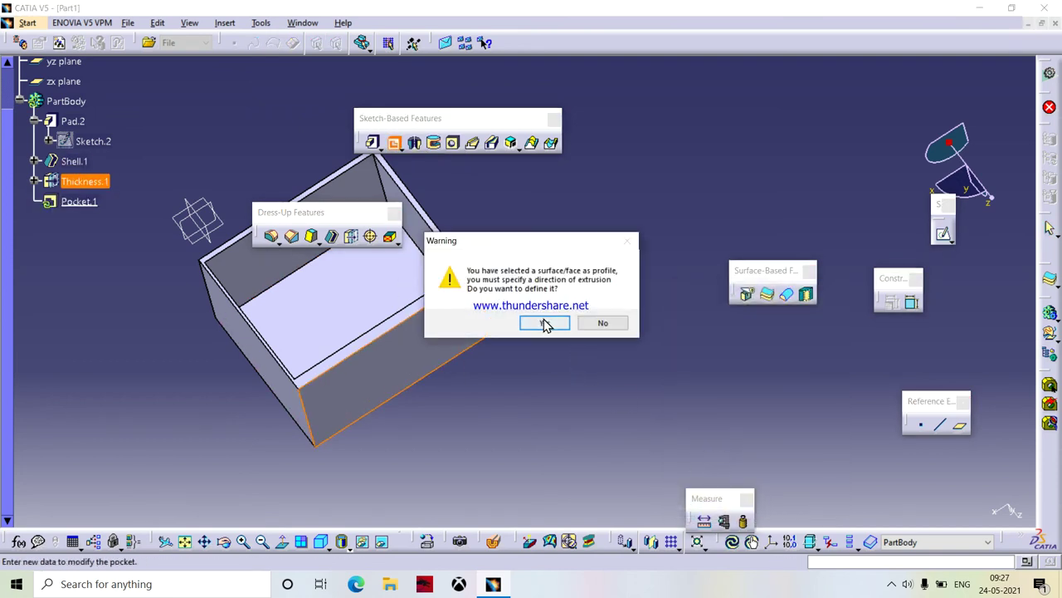
click(544, 324)
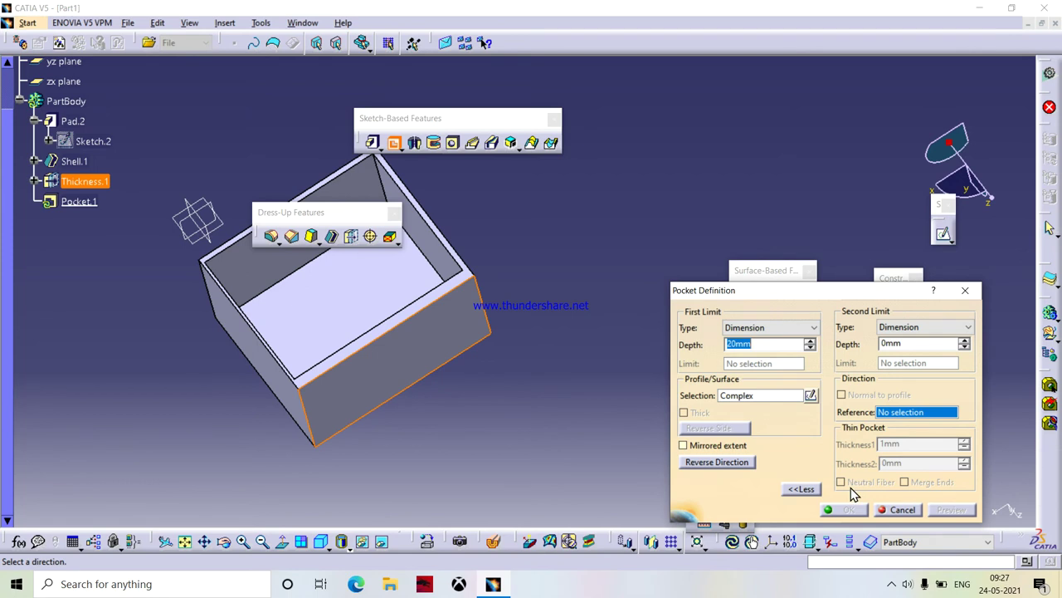
click(900, 509)
Sketch a circle about 4.4 mm in radius near the middle of the thickened long outer face and exit the sketch
click(943, 232)
click(394, 351)
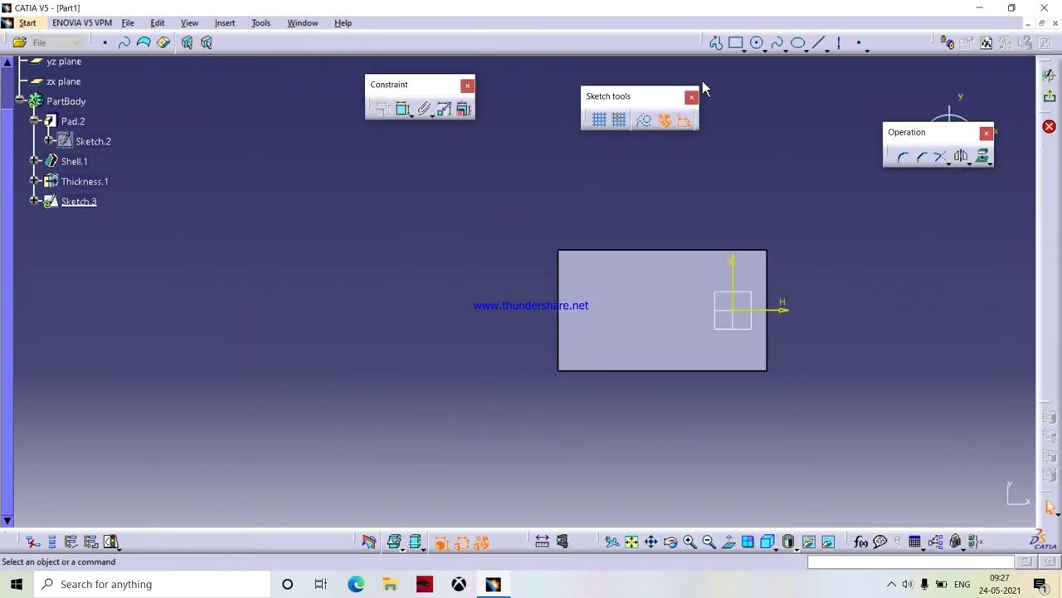
click(756, 42)
click(641, 325)
click(651, 332)
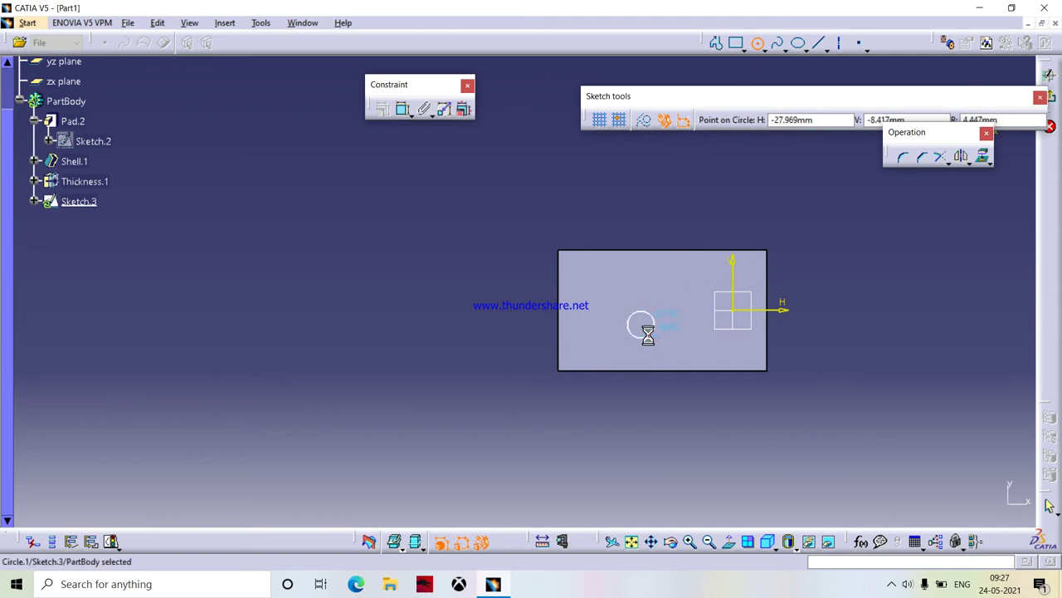
click(1049, 96)
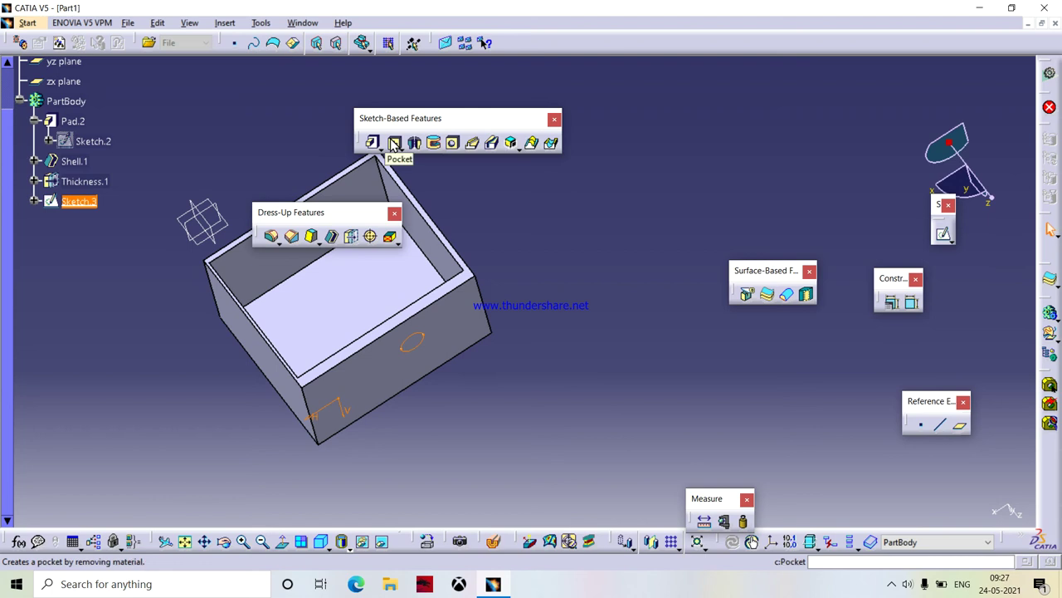
Cut a pocket from the circle sketch through the thickened long wall
click(394, 144)
click(701, 510)
middle_drag(510, 430, 550, 356)
click(761, 295)
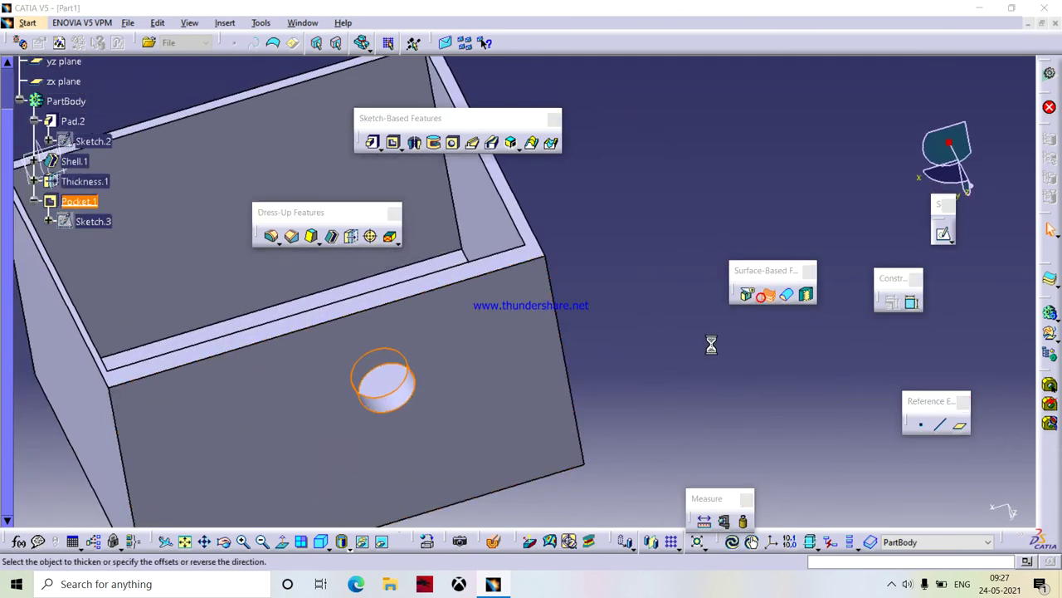
click(1014, 389)
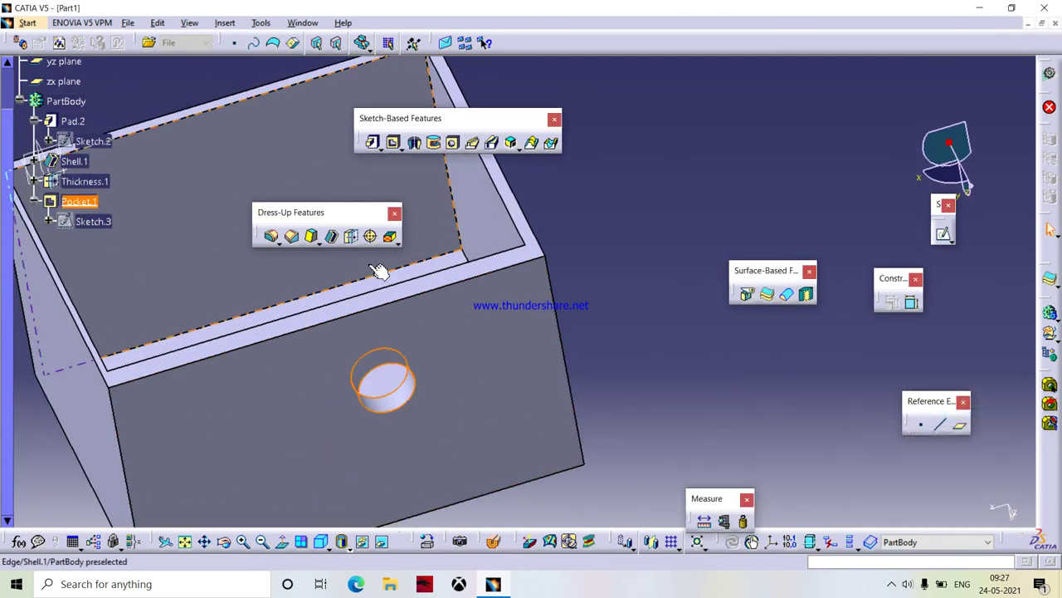
Tap the hole with a 10 mm thread diameter, using its cylindrical face as lateral face and the surrounding outer face as limit
click(370, 236)
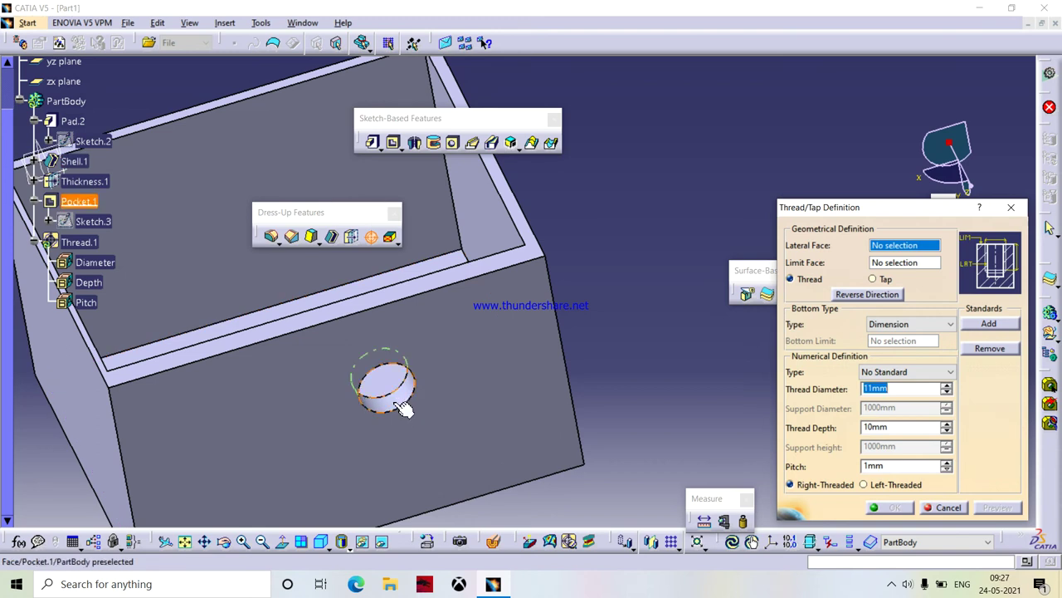
click(400, 407)
click(457, 415)
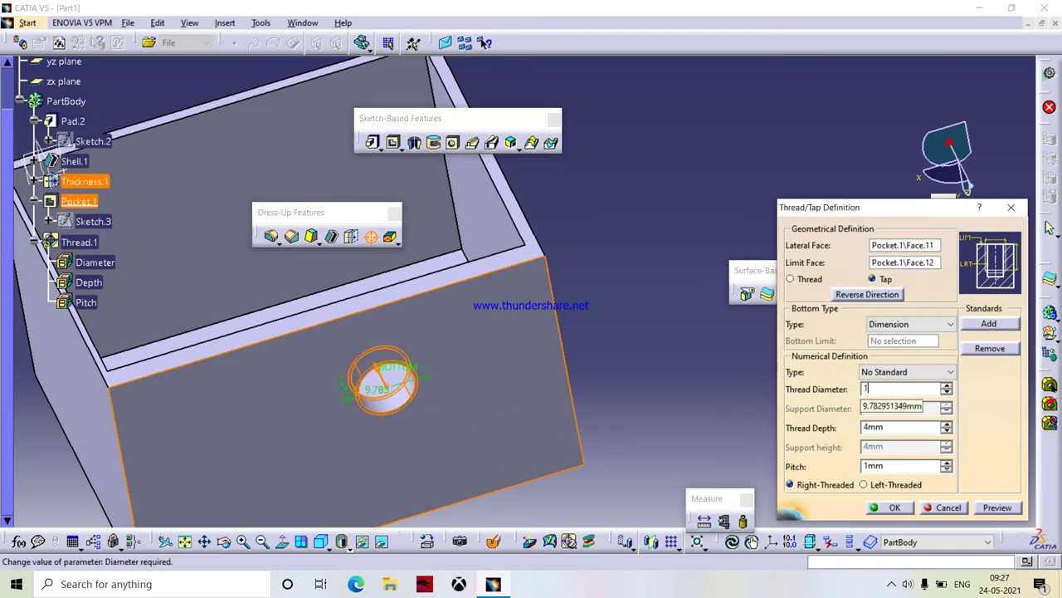
text(10)
key(Return)
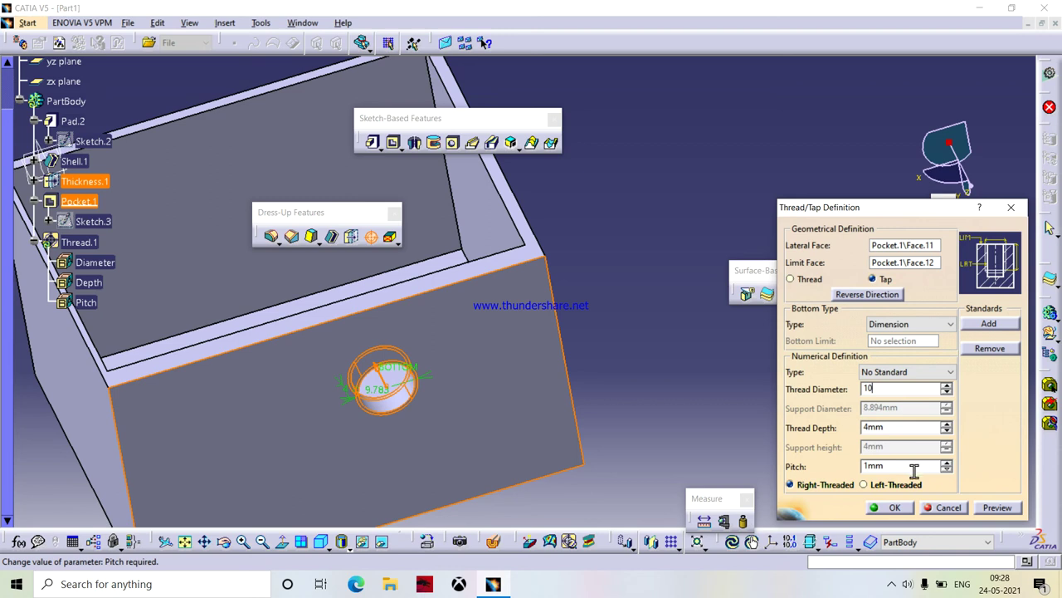
click(895, 507)
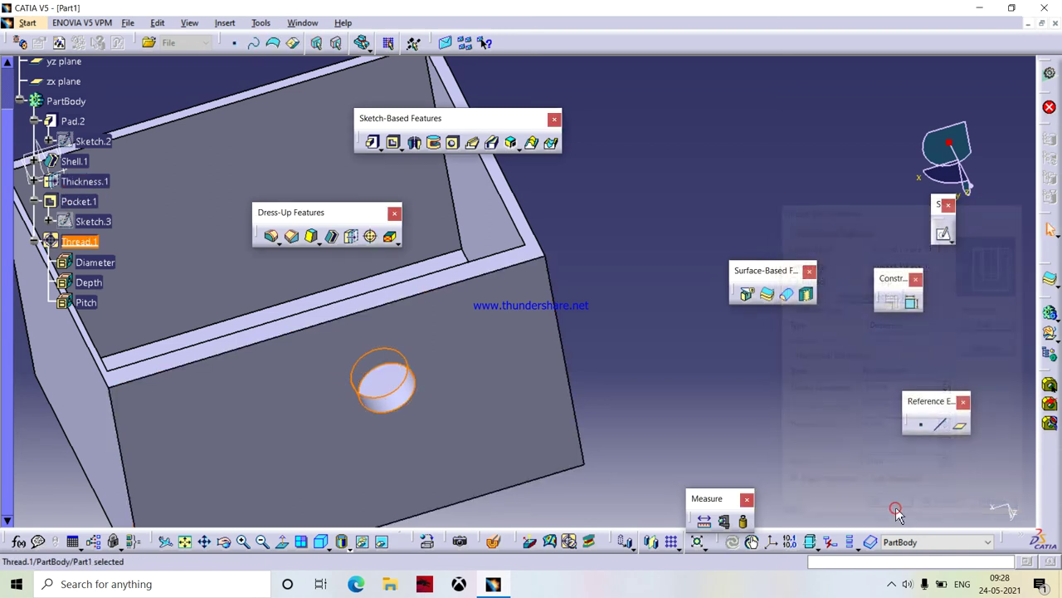
middle_drag(649, 435, 436, 419)
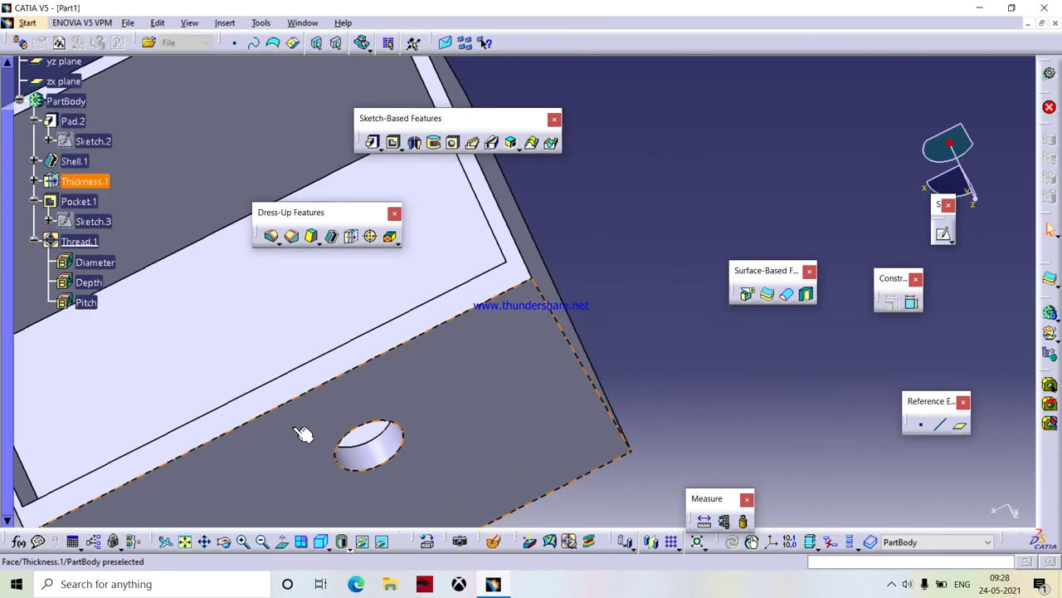
middle_drag(331, 387, 315, 274)
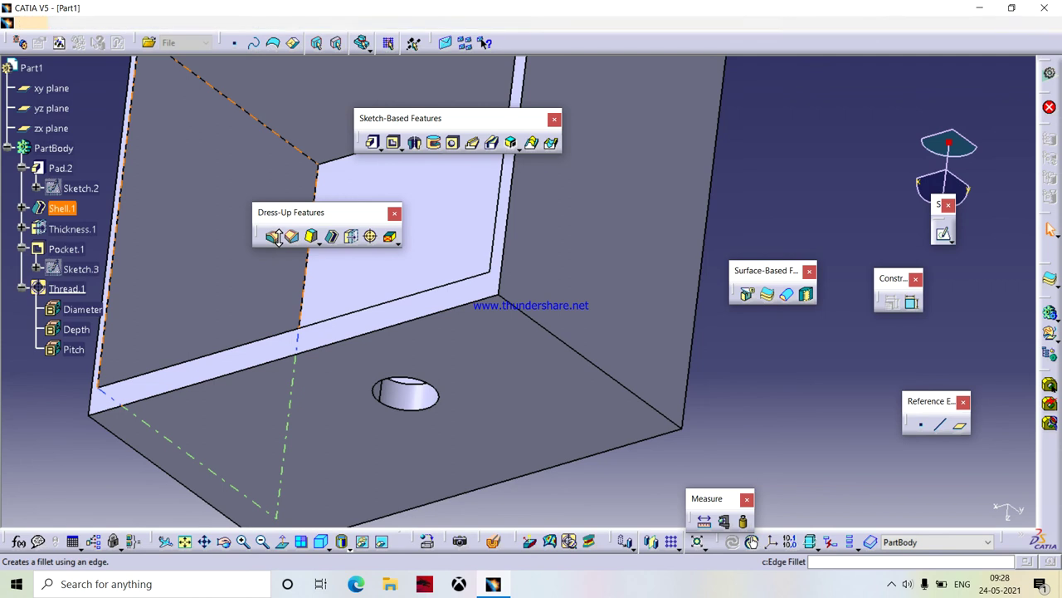
click(281, 241)
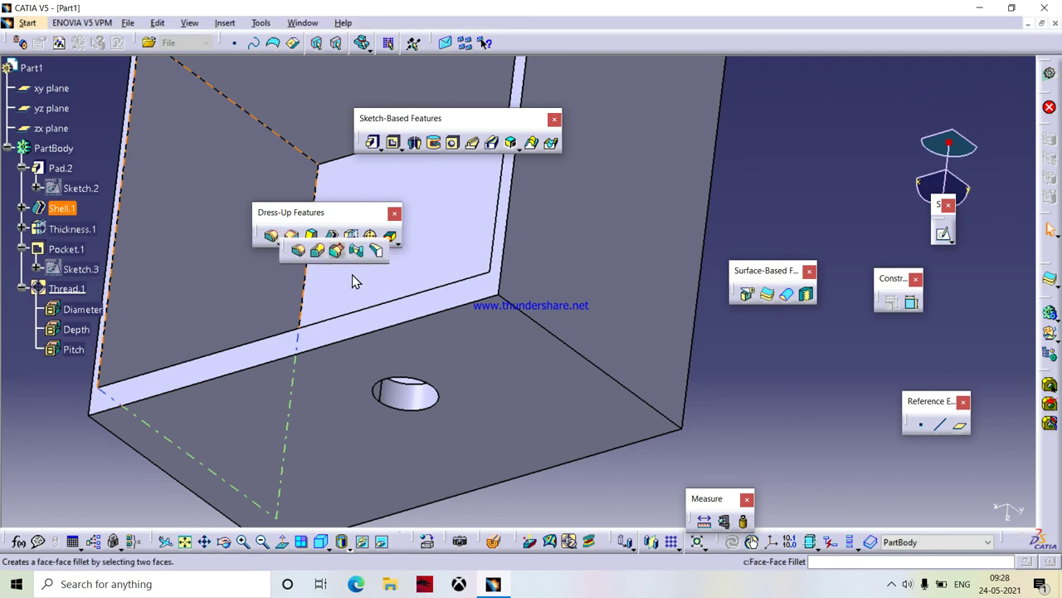
middle_drag(420, 407, 639, 496)
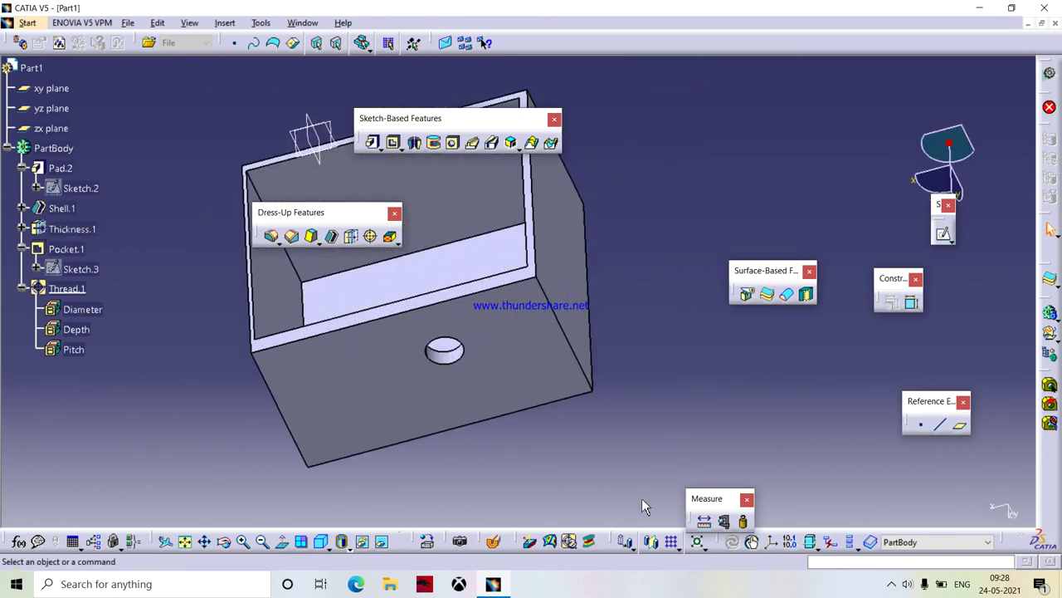
Measure the distance between the box's two opposite outer end faces
click(702, 522)
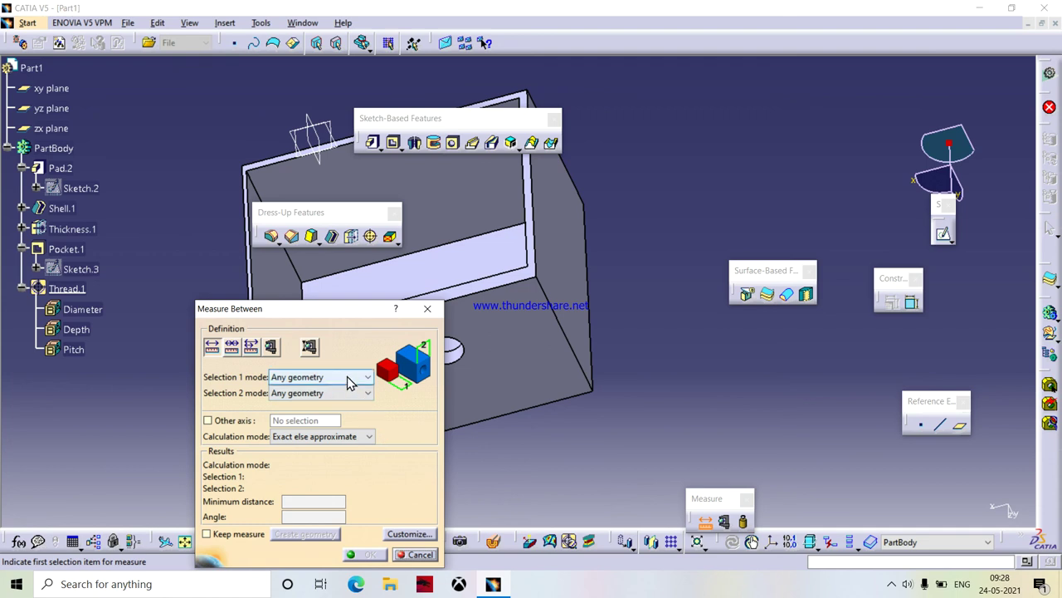
click(589, 311)
middle_drag(595, 308, 644, 266)
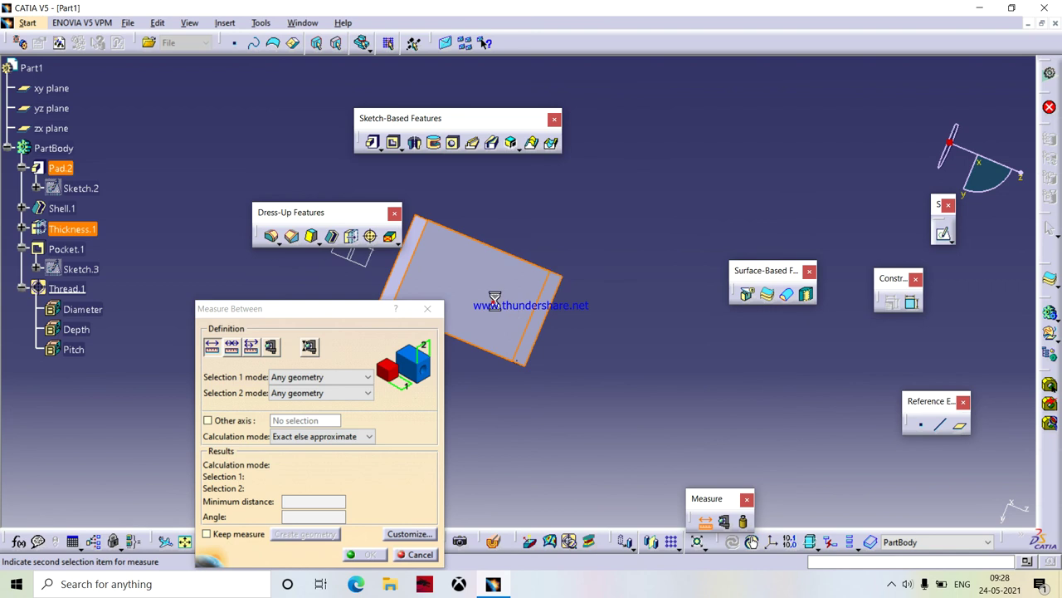
click(510, 297)
middle_drag(514, 299, 540, 346)
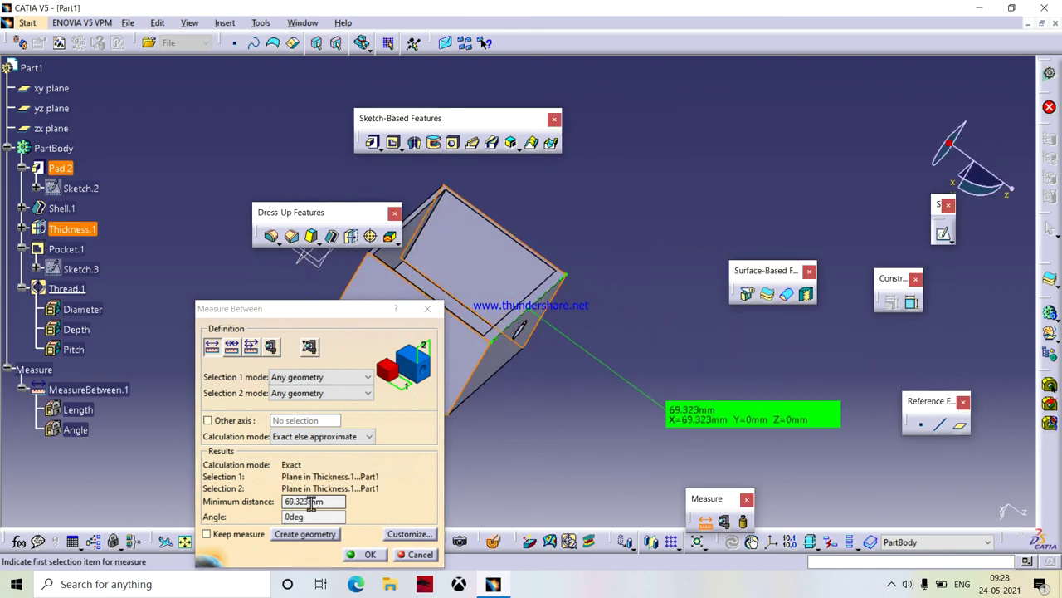
Measure the inside distance between the wall with the hole and the wall opposite it
middle_drag(569, 297, 522, 344)
click(548, 320)
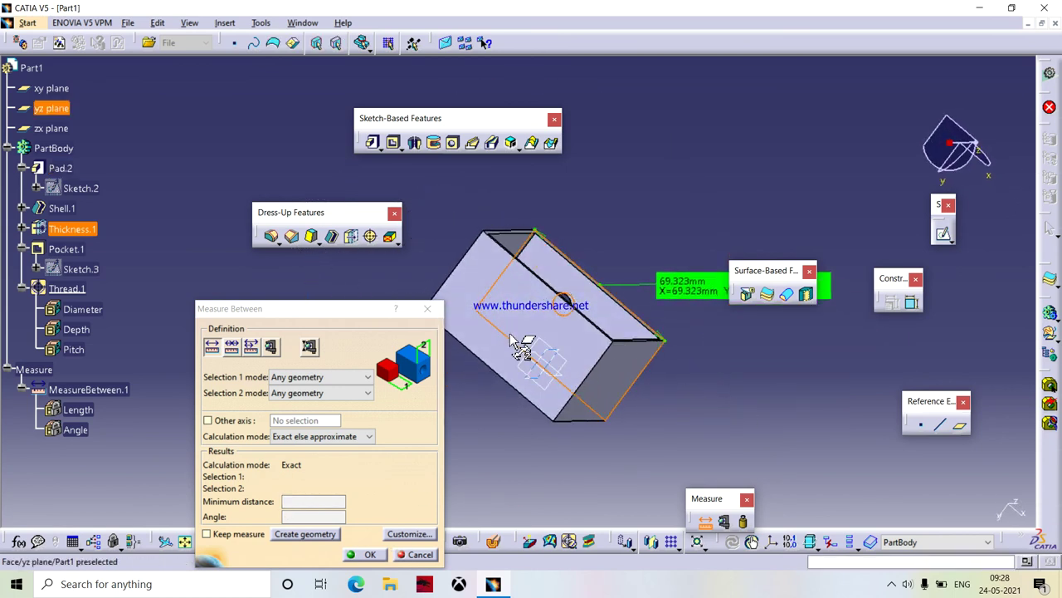
click(510, 349)
middle_drag(547, 365, 622, 343)
click(674, 419)
click(622, 342)
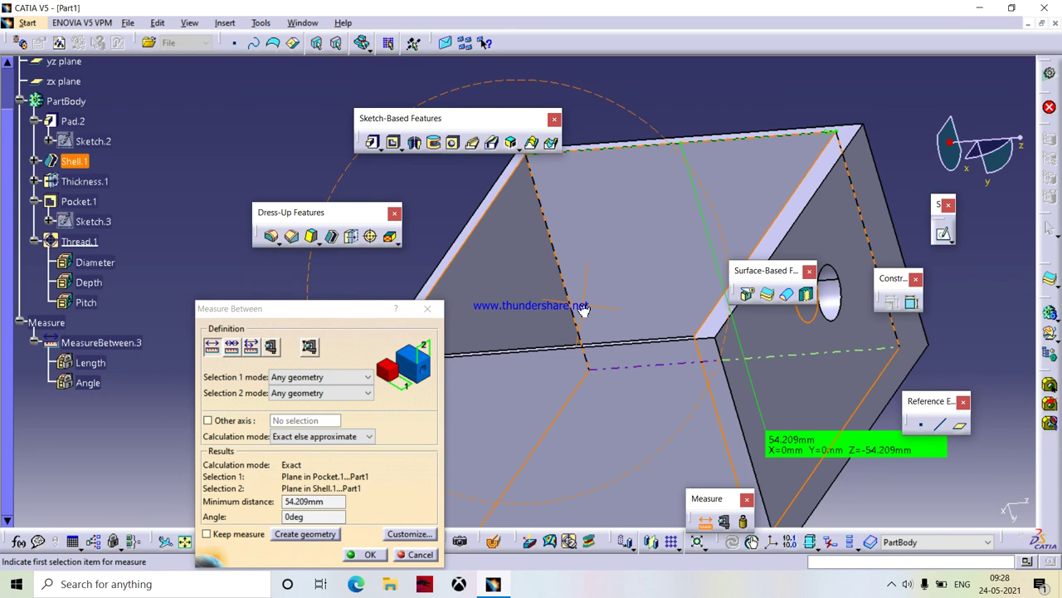
Measure the inside distance between the box's two end walls and finish measuring
middle_drag(584, 309, 280, 455)
middle_drag(518, 352, 287, 515)
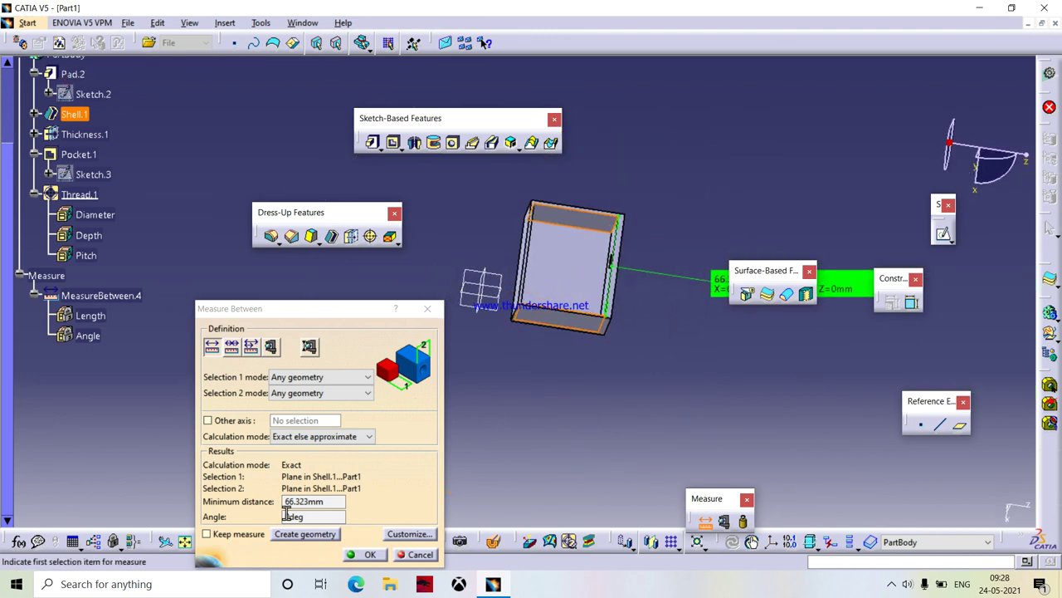
click(355, 558)
middle_drag(521, 438, 858, 431)
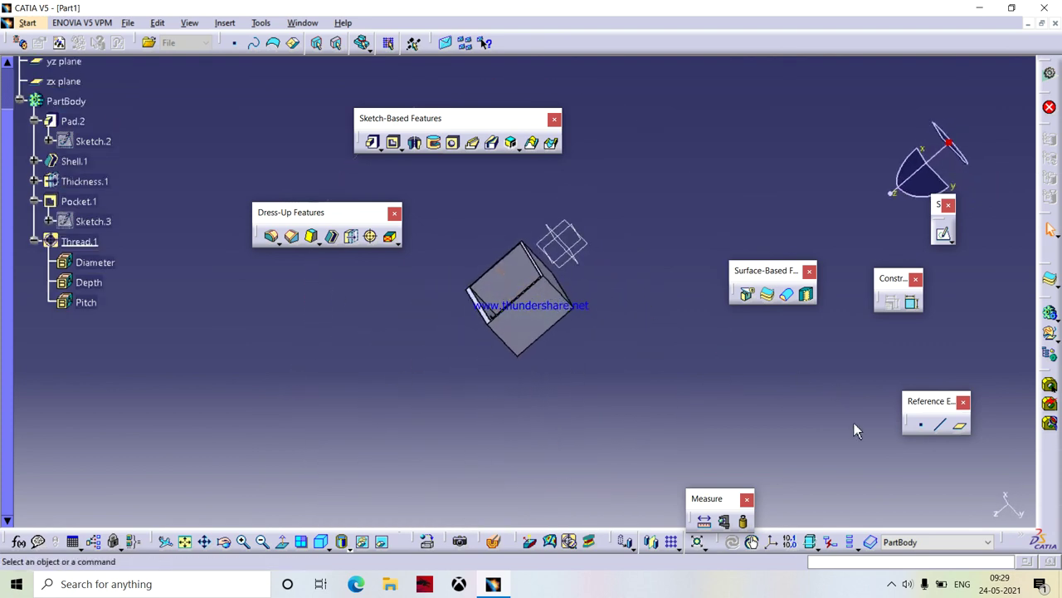
click(922, 425)
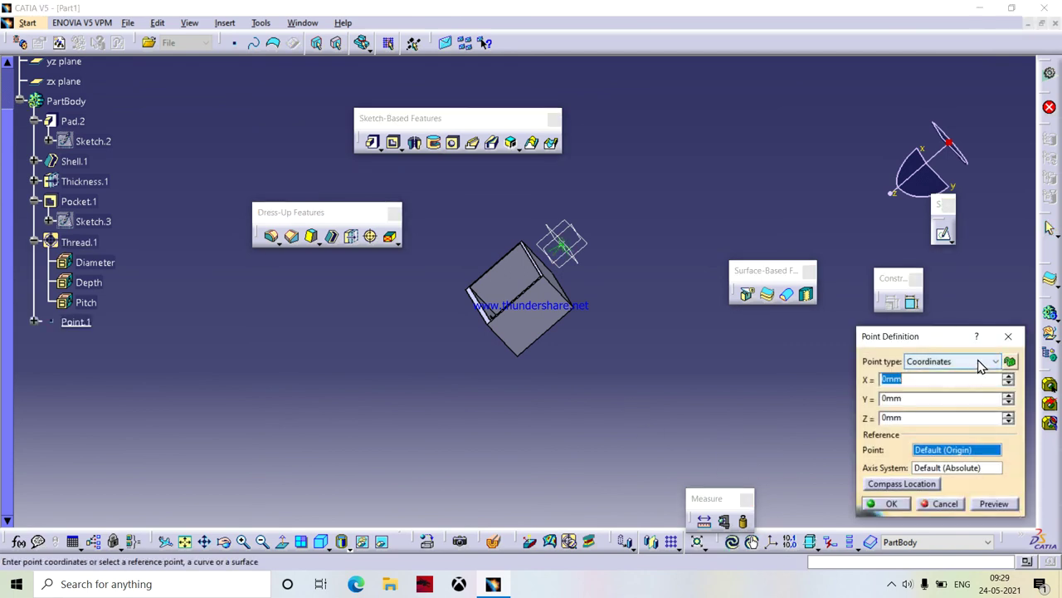
click(984, 362)
click(947, 420)
middle_drag(612, 360, 836, 409)
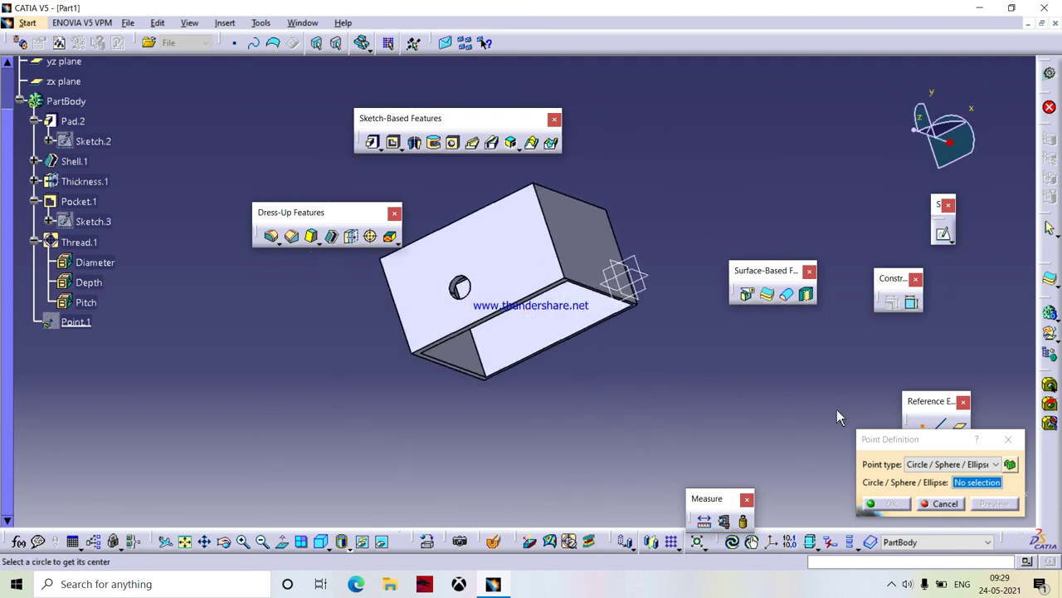
click(943, 504)
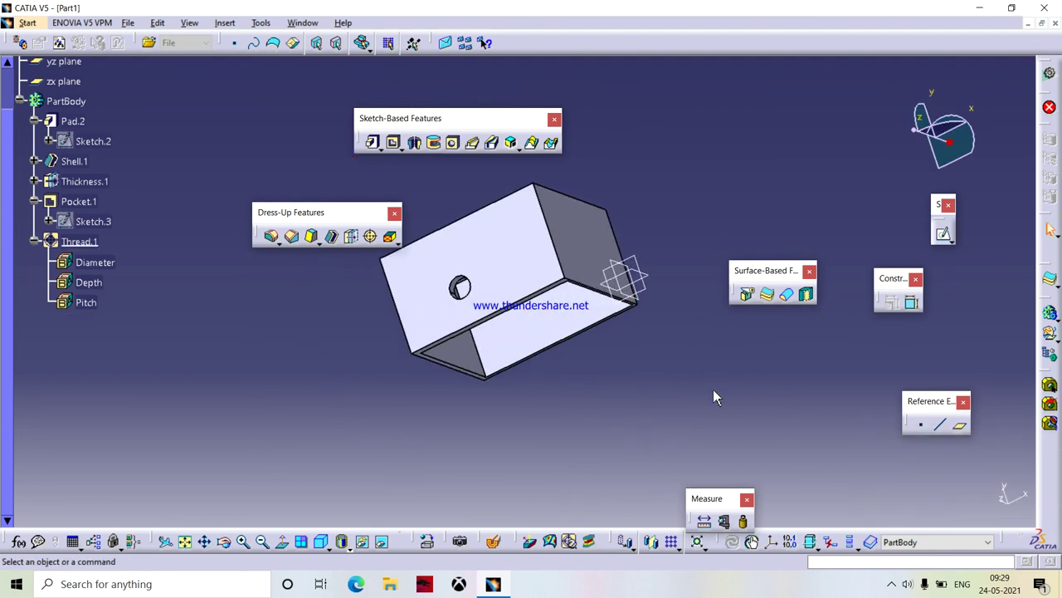
click(891, 583)
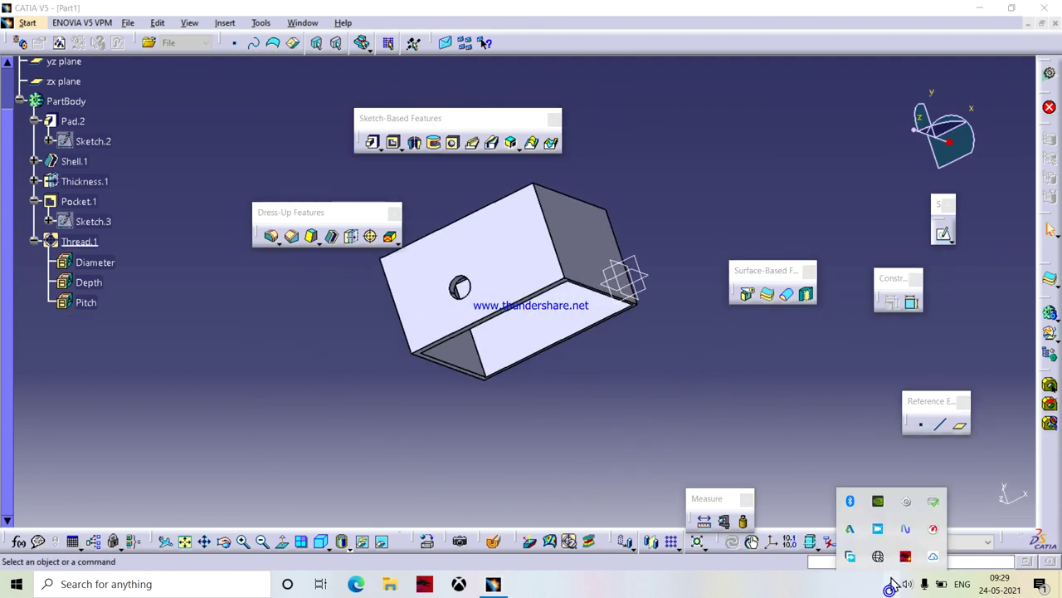
click(878, 530)
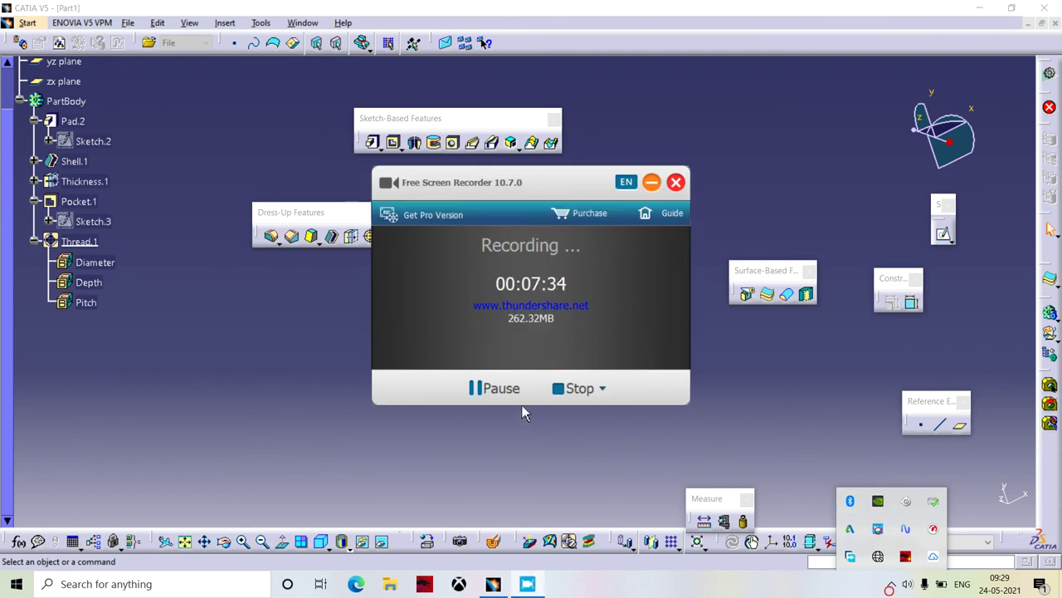